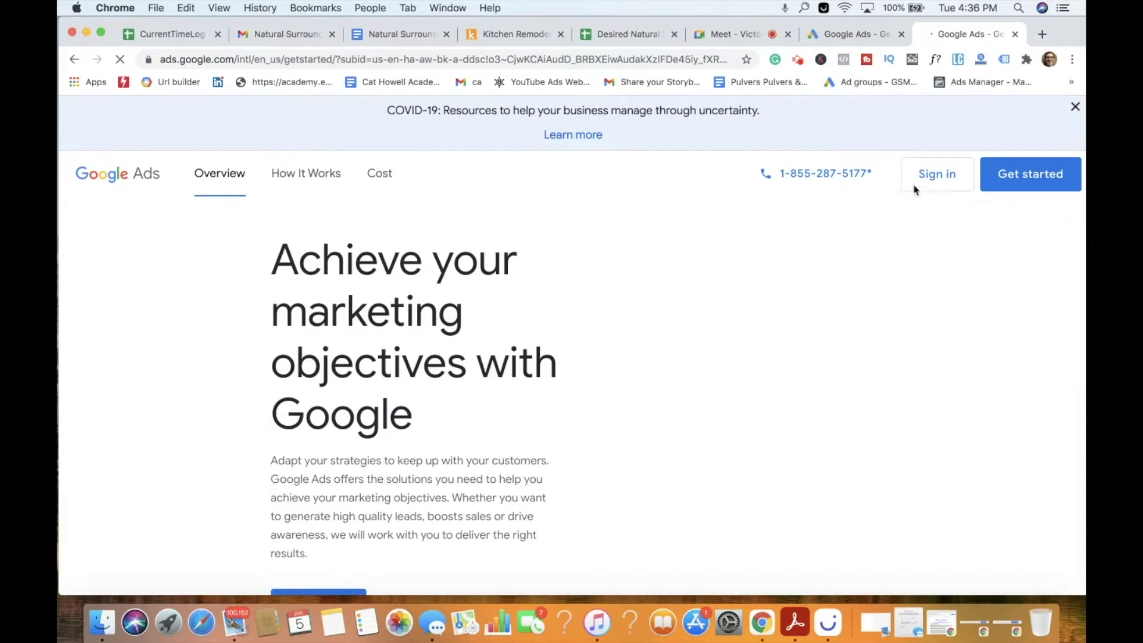
Sign in and start a new Google Ads account with 'Get more website sales or sign-ups' as the goal.
left_click(925, 186)
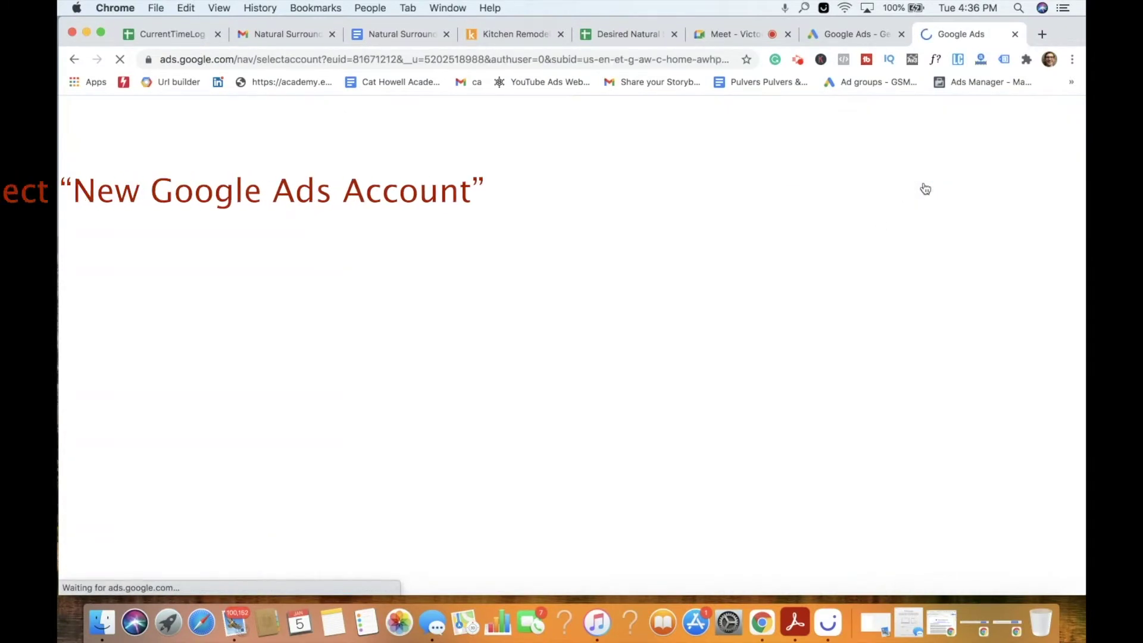
scroll(572, 399, "down", 3)
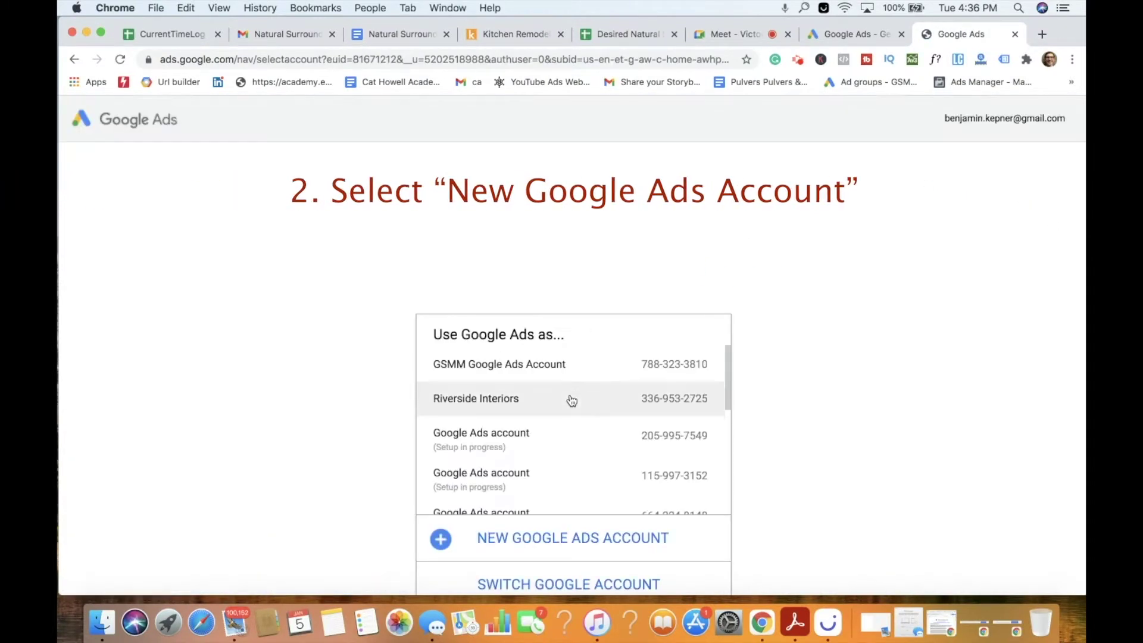
left_click(561, 537)
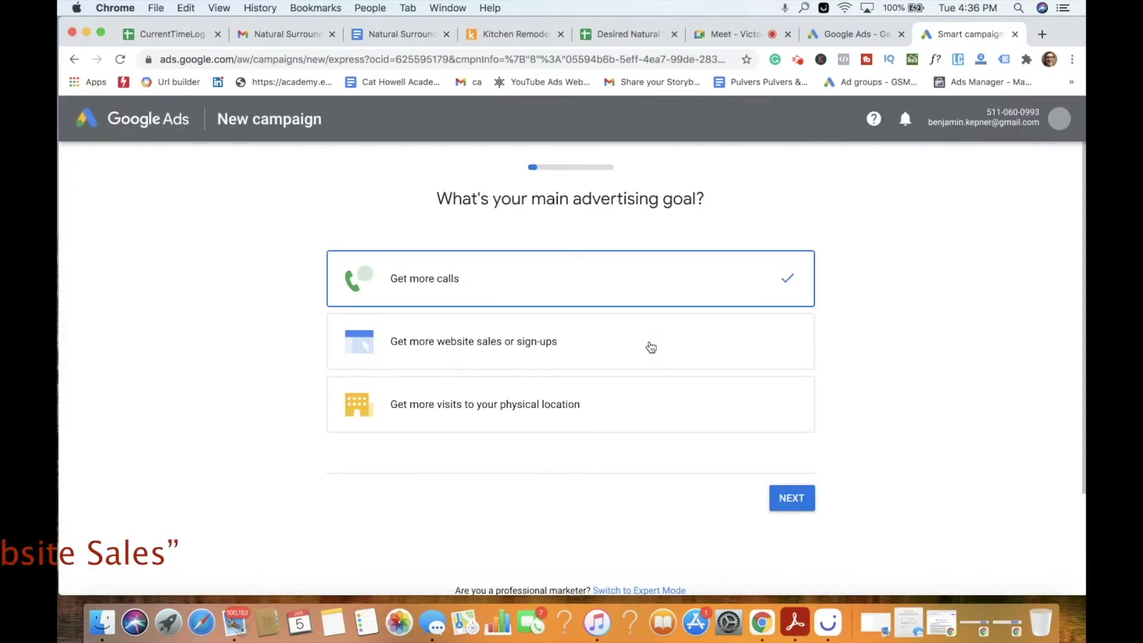
left_click(581, 356)
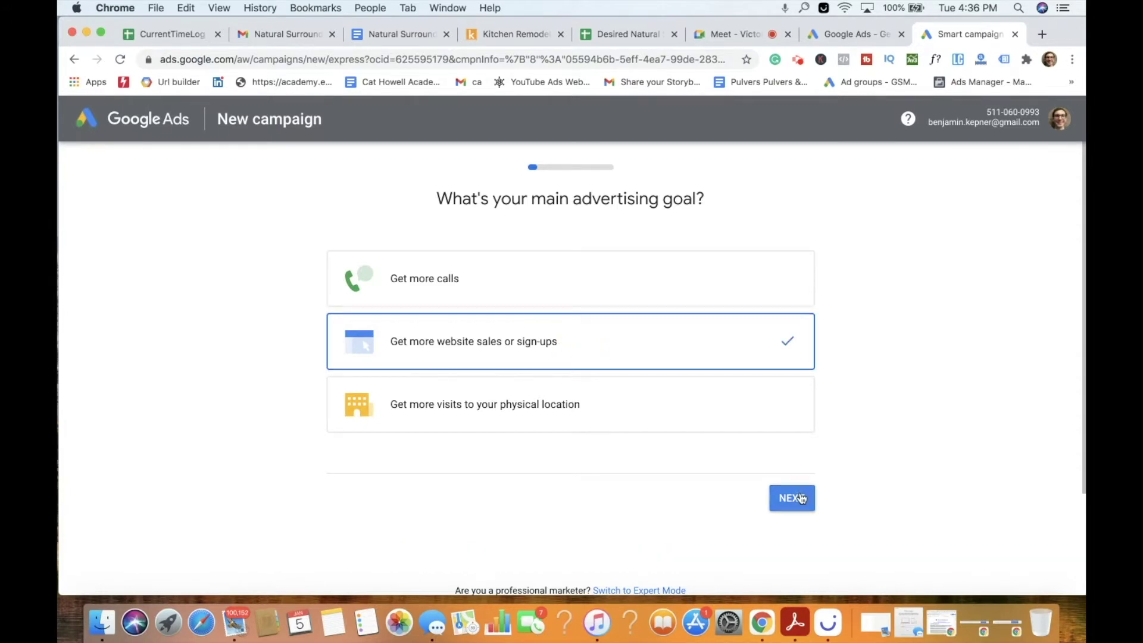
left_click(799, 498)
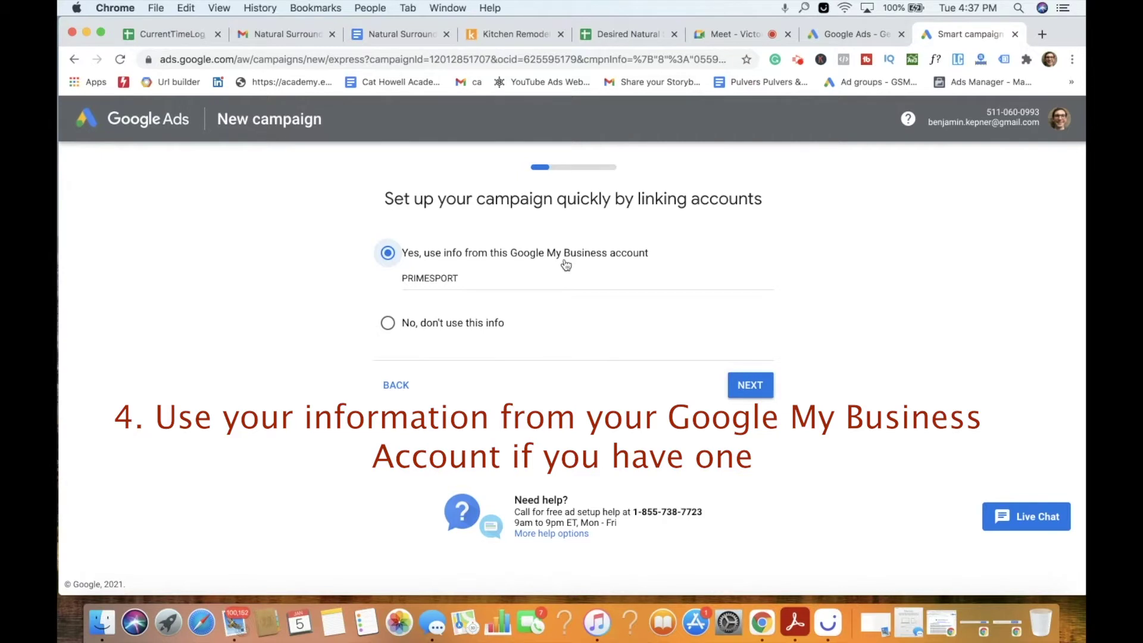
Link the Natural Surroundings Remodeling business profile and continue.
left_click(435, 279)
type("Natural Surroundings")
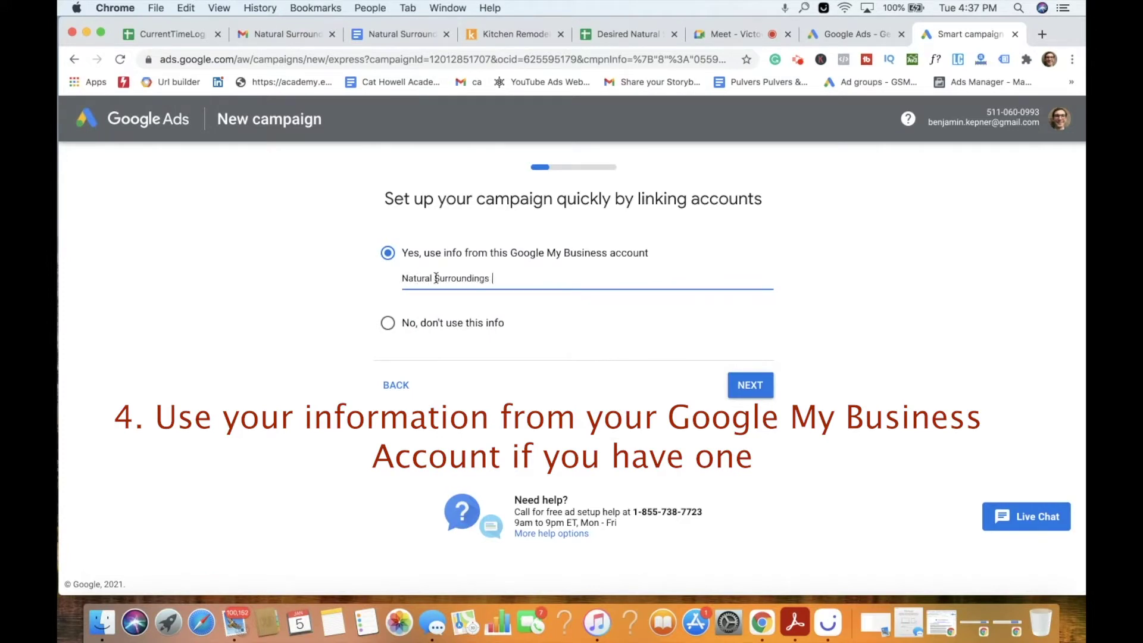
key("BackSpace")
type("Remodeling")
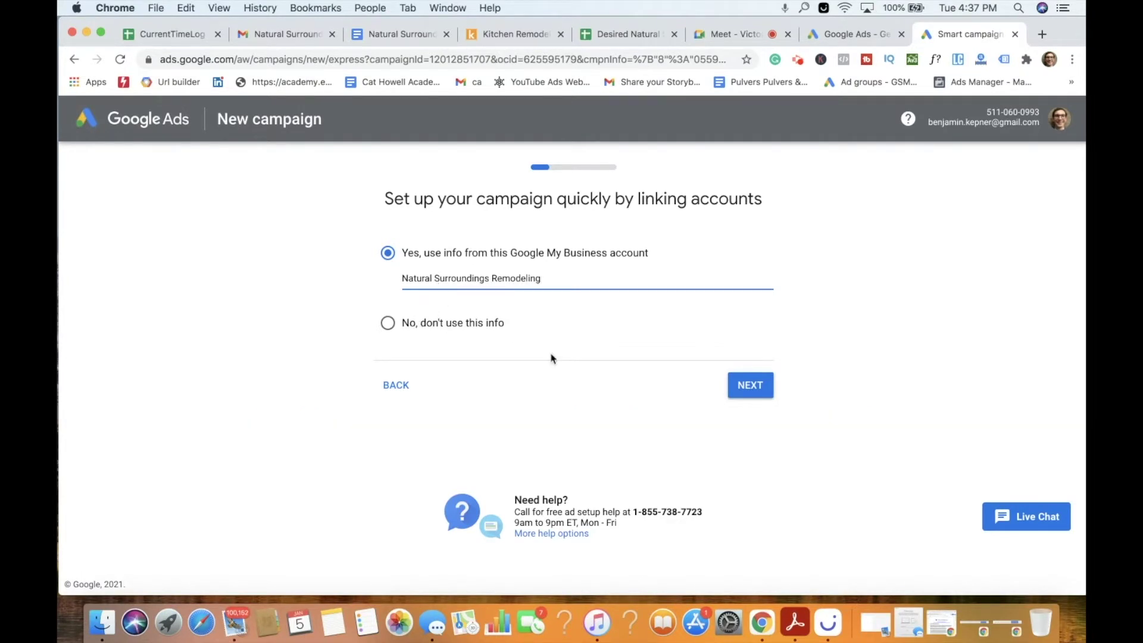
left_click(729, 384)
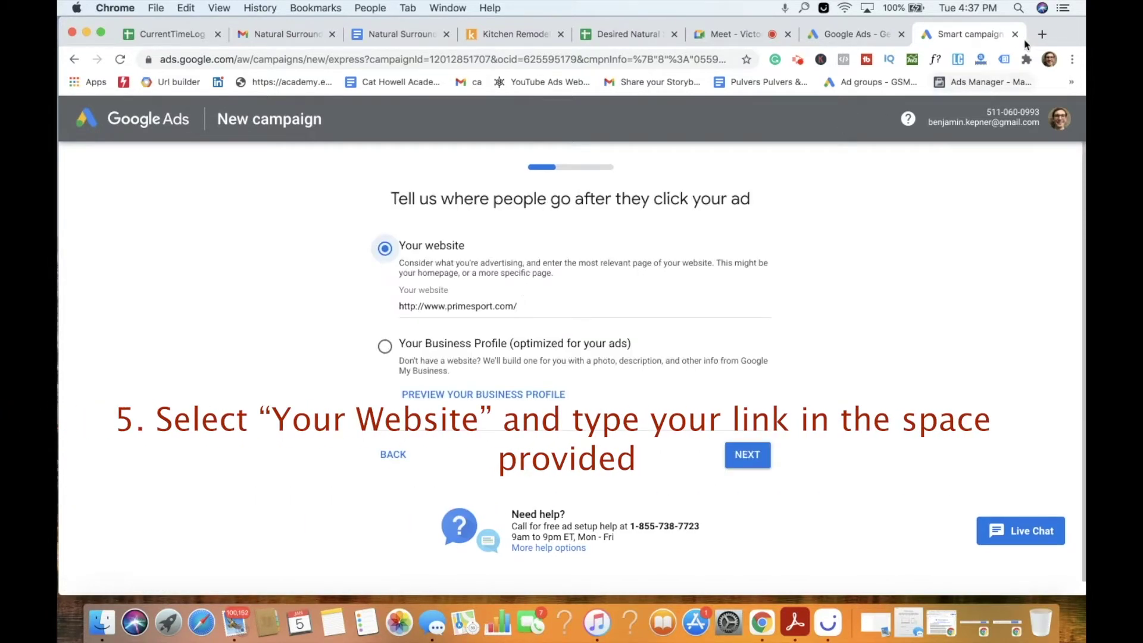
triple_click(446, 305)
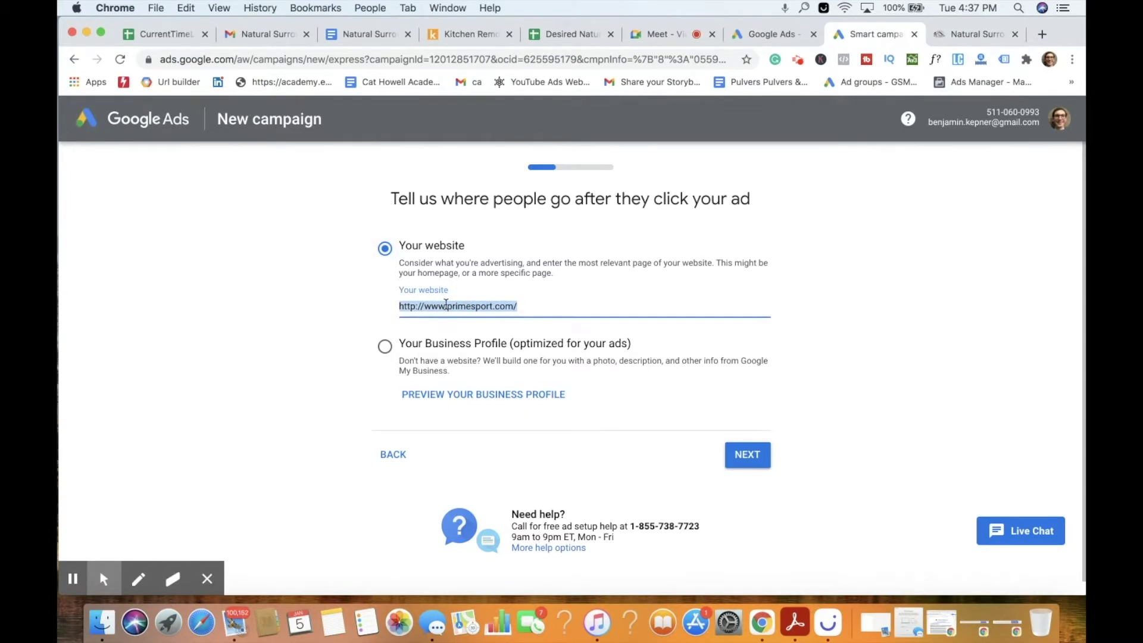
type("https://www.naturalsurroundingsremodeling.com/")
left_click(748, 455)
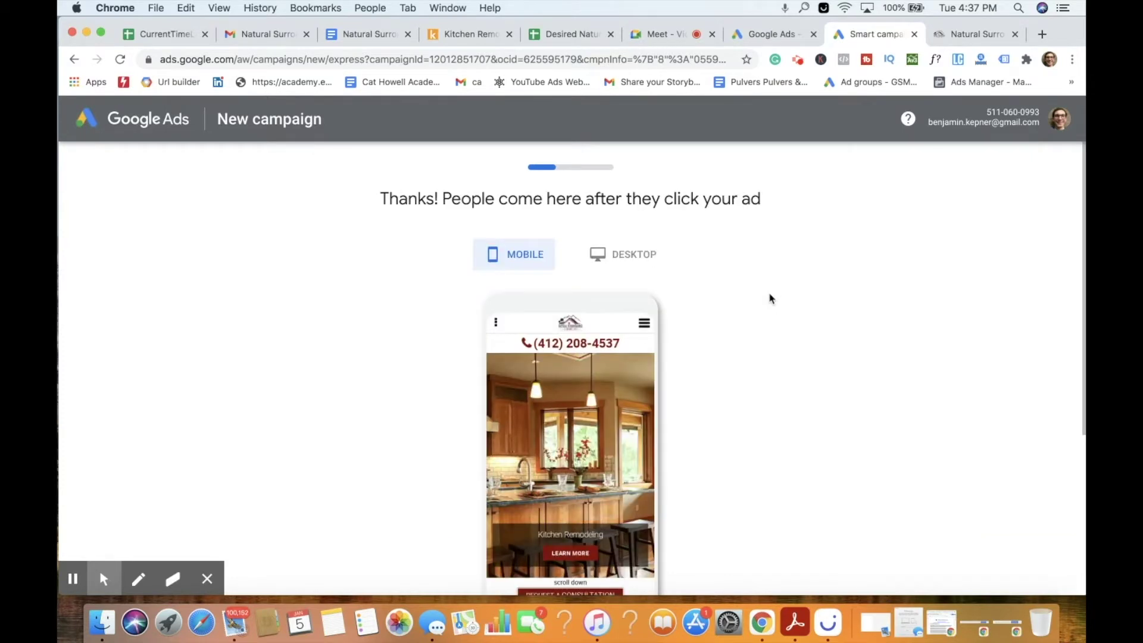
scroll(783, 279, "down", 5)
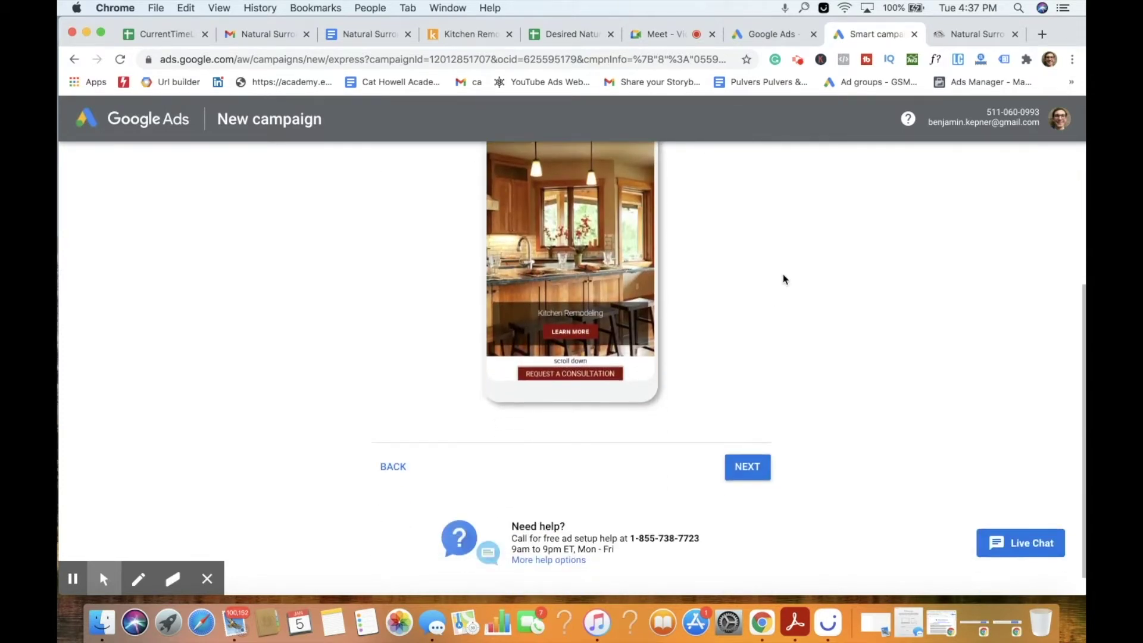
left_click(747, 440)
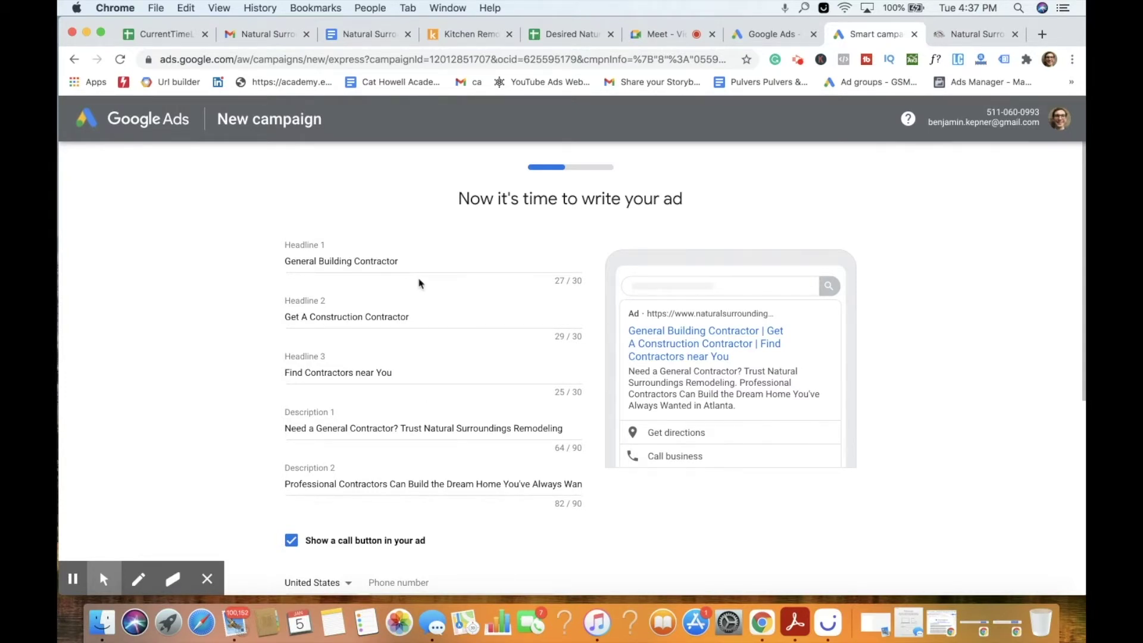
Turn off 'Show your location in your ad' on the ad-writing step.
left_click(207, 579)
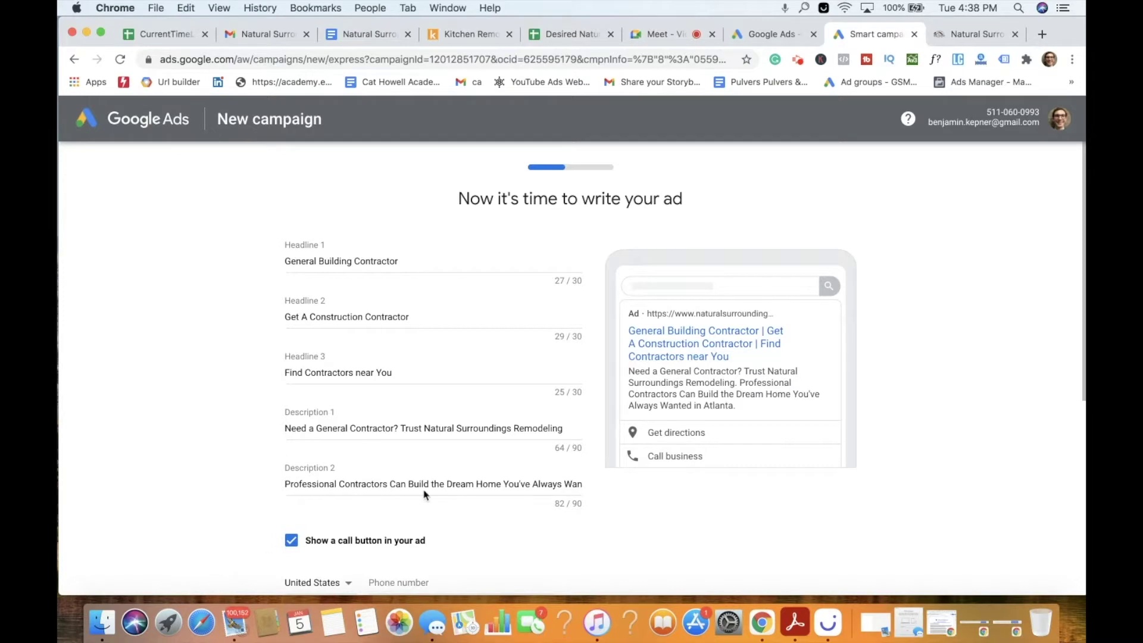
scroll(493, 344, "down", 3)
scroll(593, 401, "down", 4)
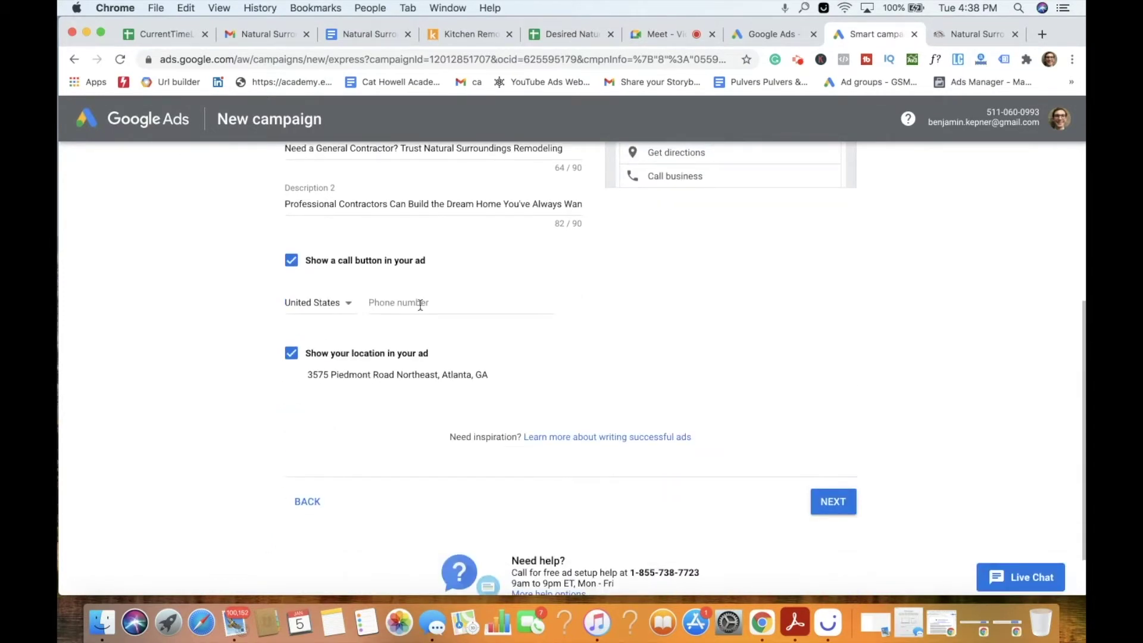
scroll(455, 293, "up", 5)
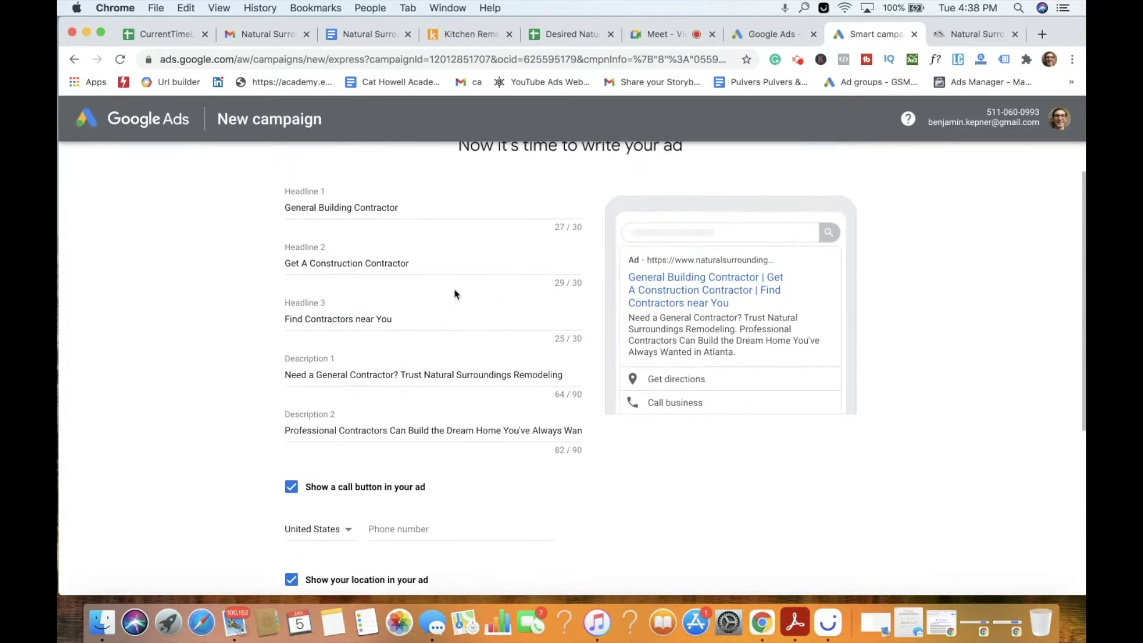
scroll(455, 293, "down", 4)
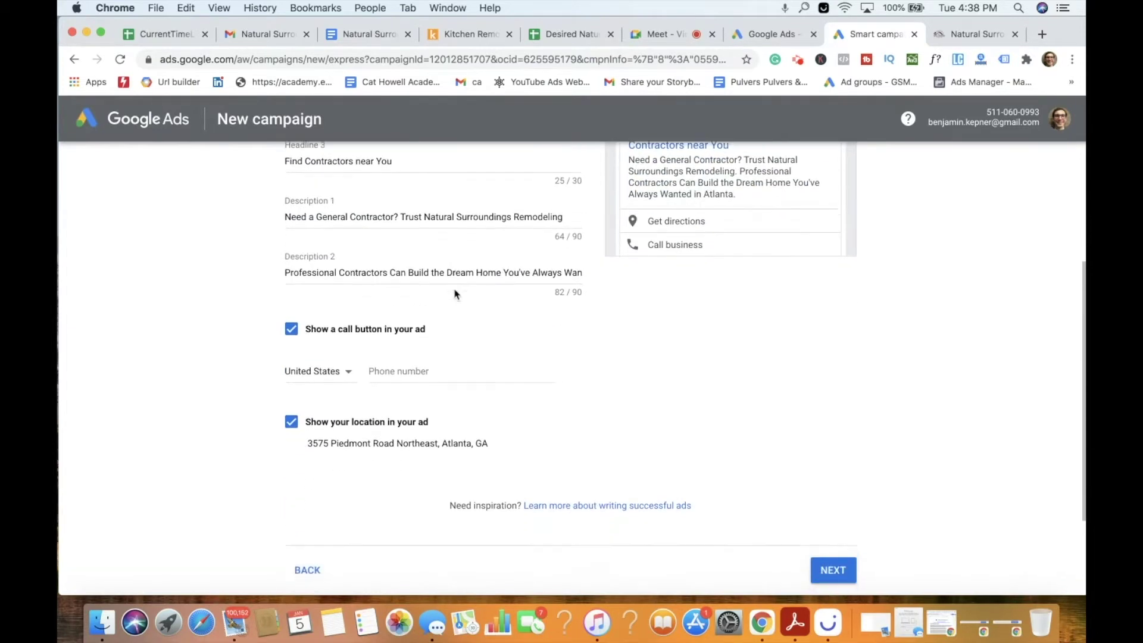
left_click(291, 405)
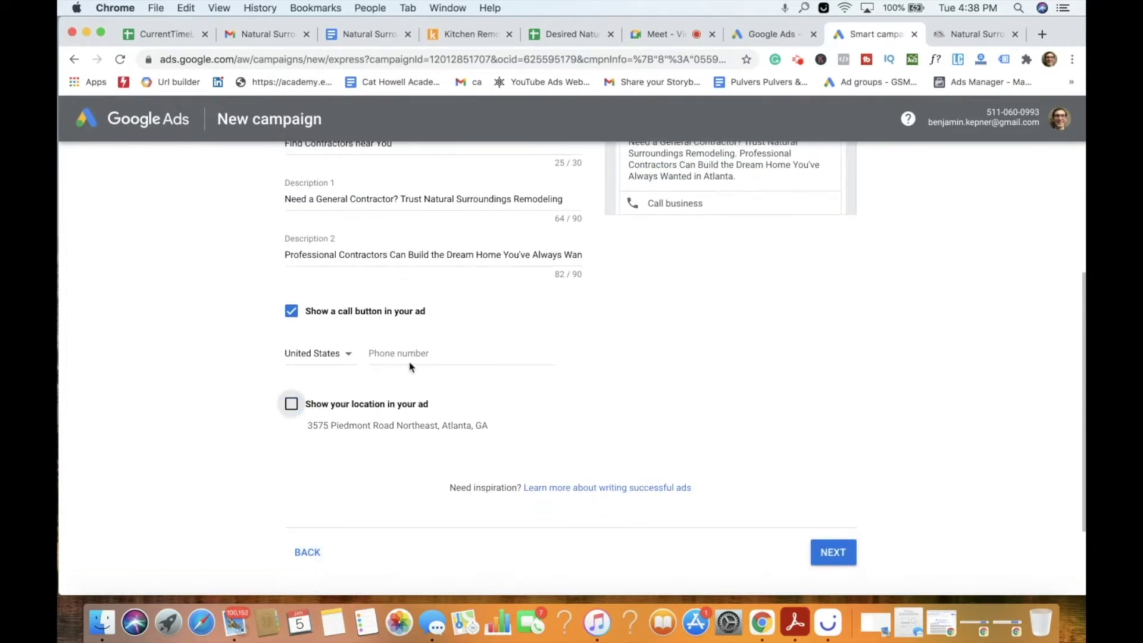
scroll(453, 319, "up", 5)
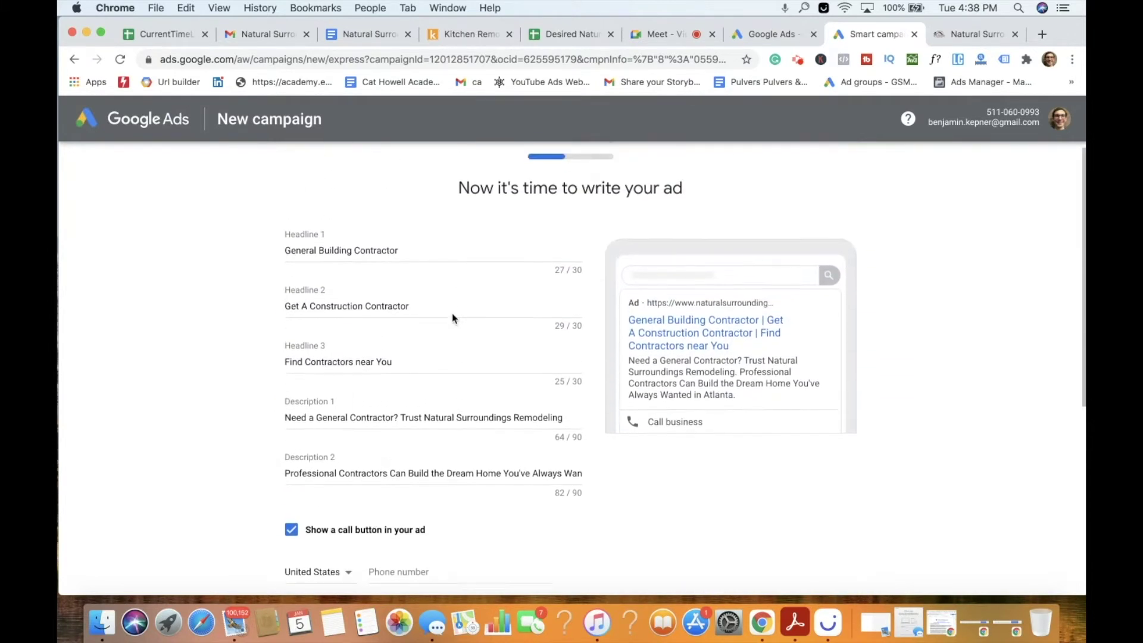
scroll(452, 314, "down", 7)
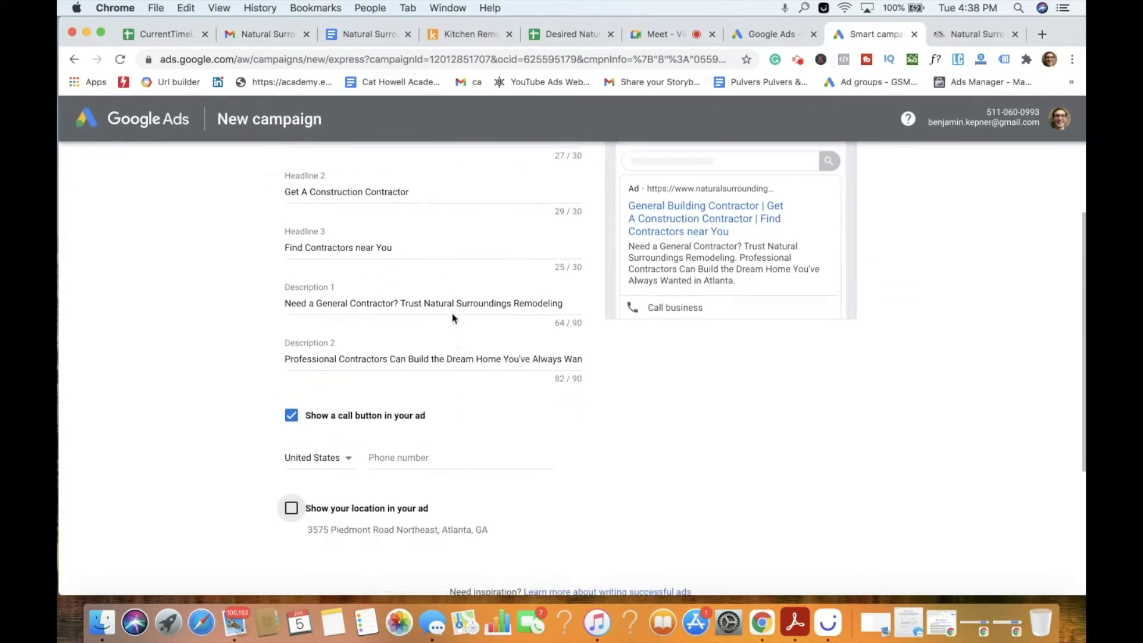
Add the business phone number for calls and accept the suggested keyword themes.
left_click(834, 485)
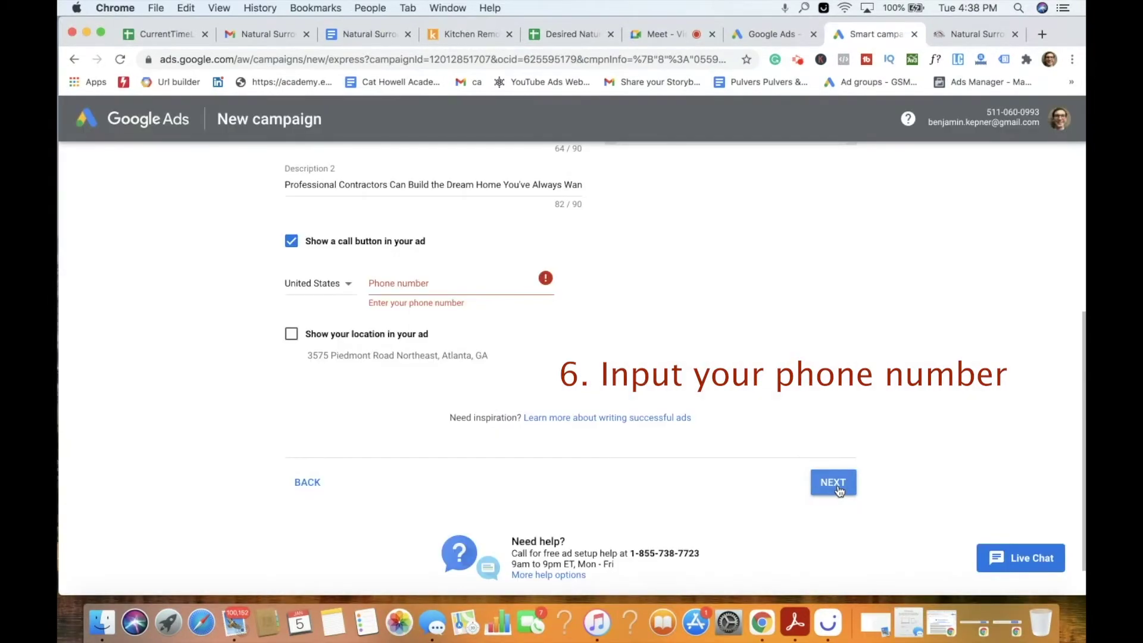
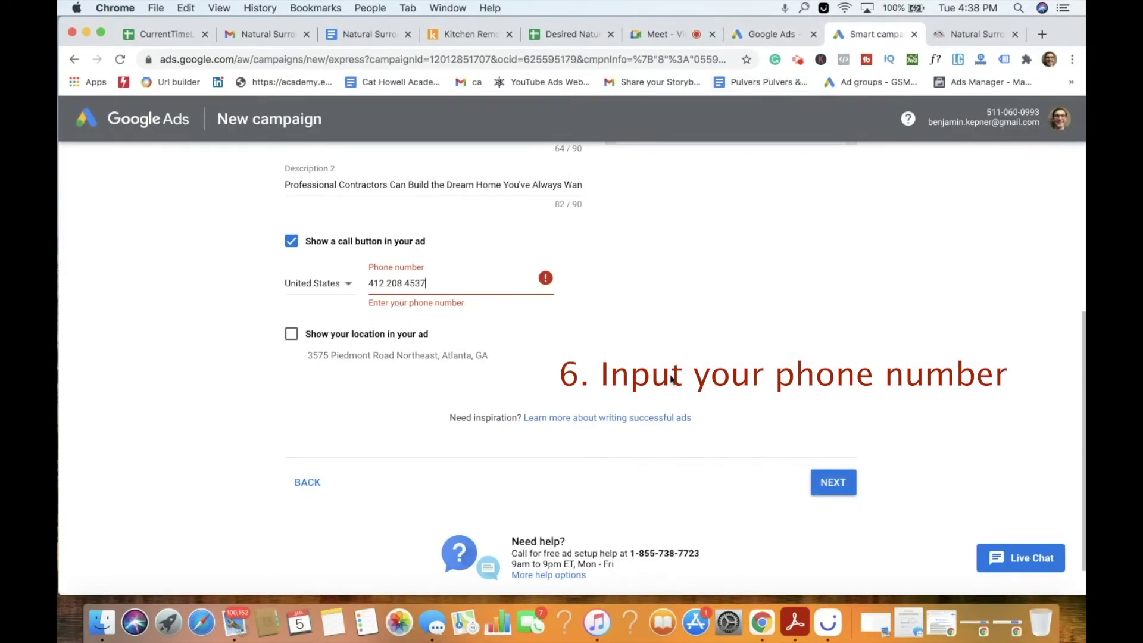
left_click(834, 484)
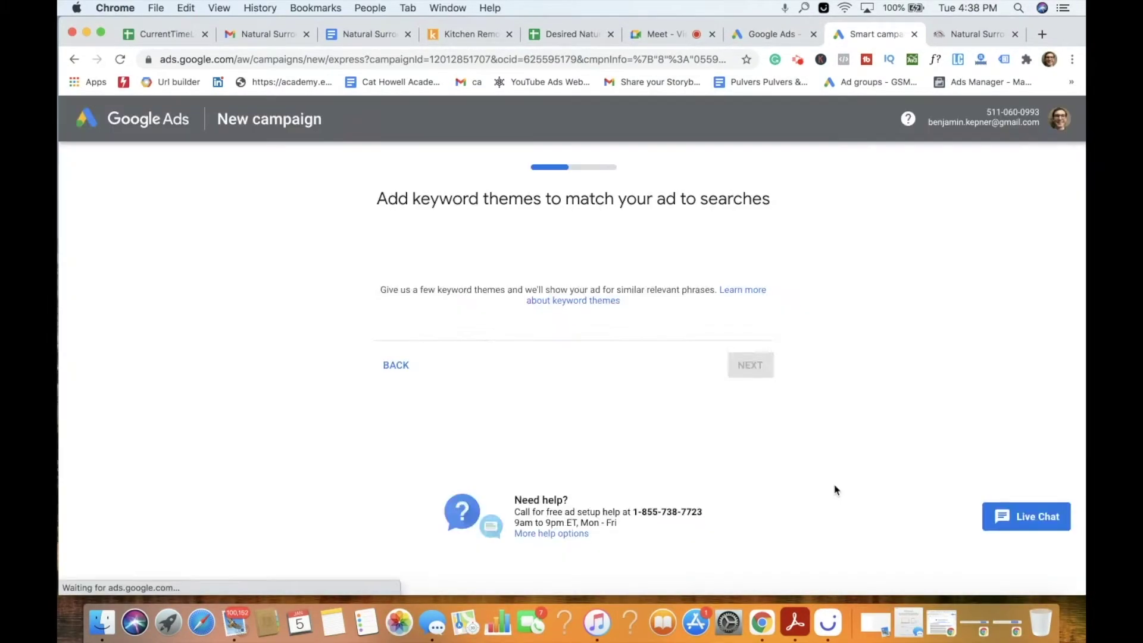
scroll(725, 329, "down", 5)
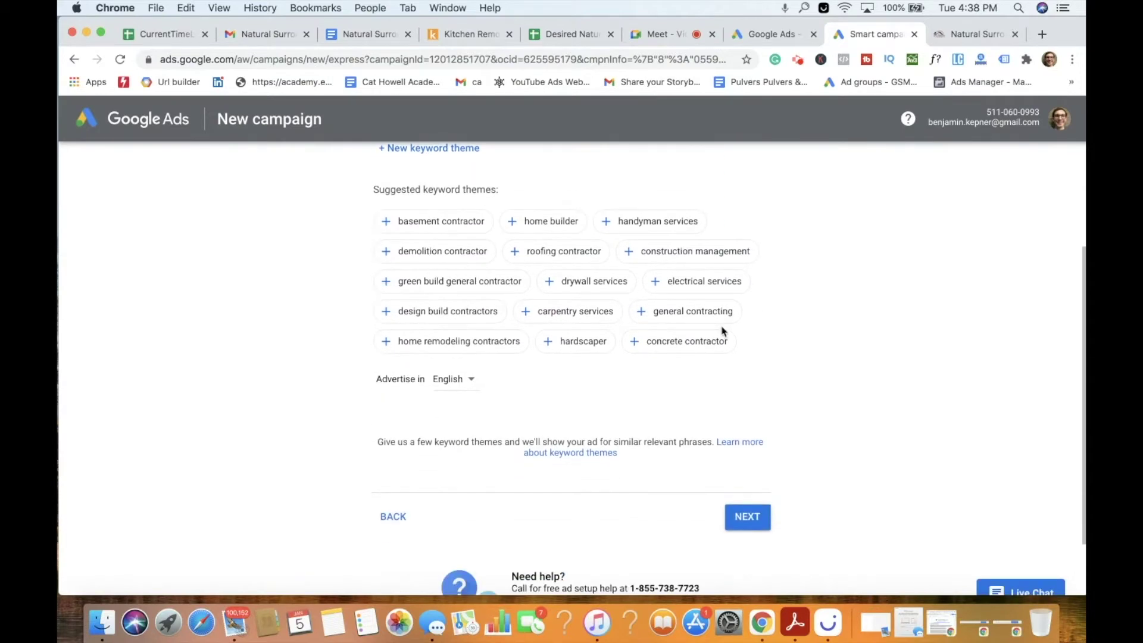
left_click(754, 451)
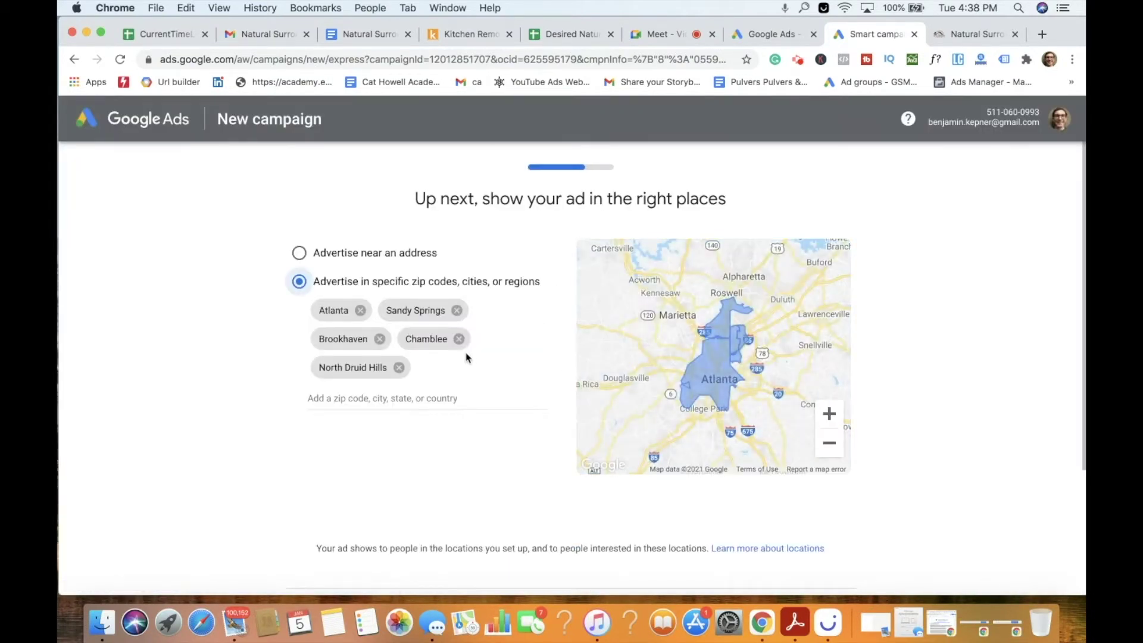
Remove Atlanta, Sandy Springs, Brookhaven, Chamblee and North Druid Hills from the target locations.
left_click(361, 310)
left_click(389, 310)
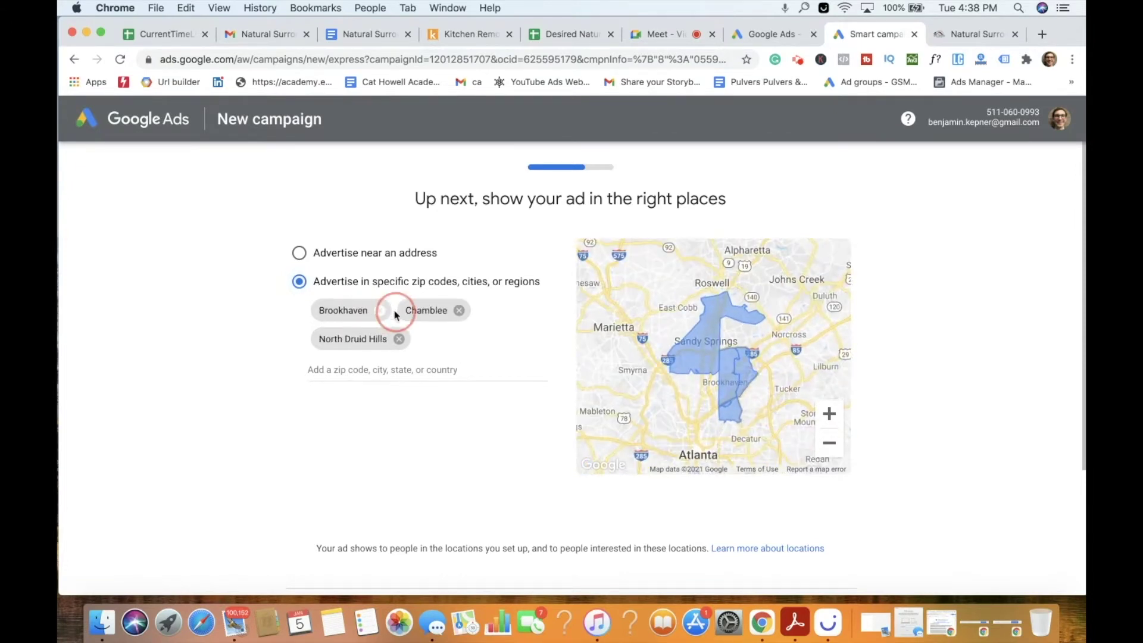
left_click(379, 310)
left_click(375, 310)
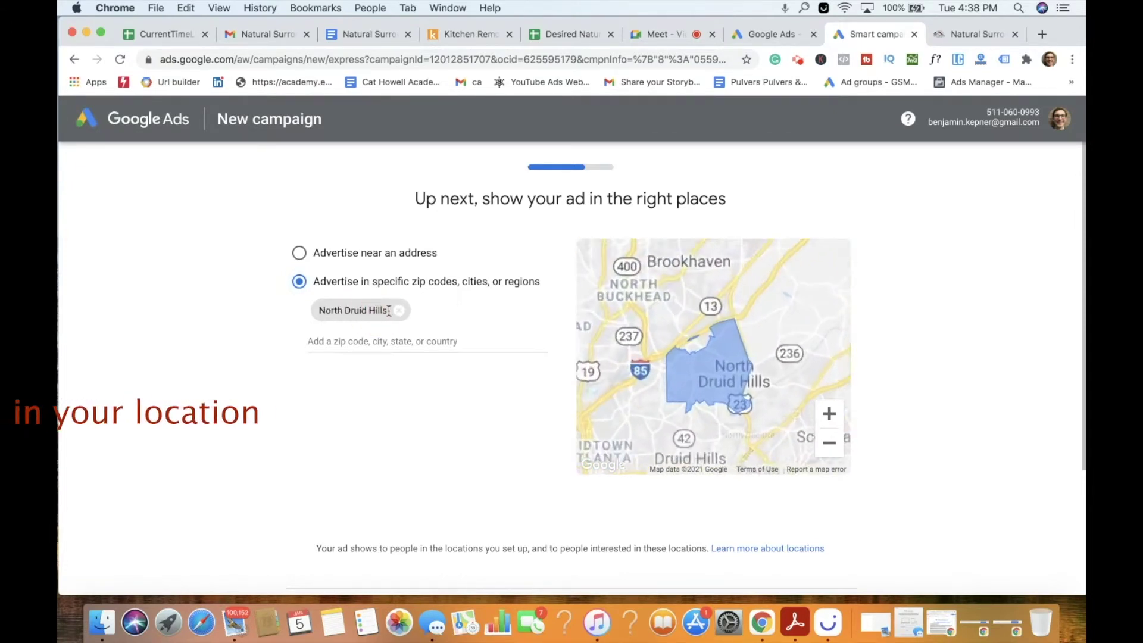
left_click(399, 311)
Add Monroeville, Plum and Murrysville, Pennsylvania as target locations and continue.
left_click(382, 312)
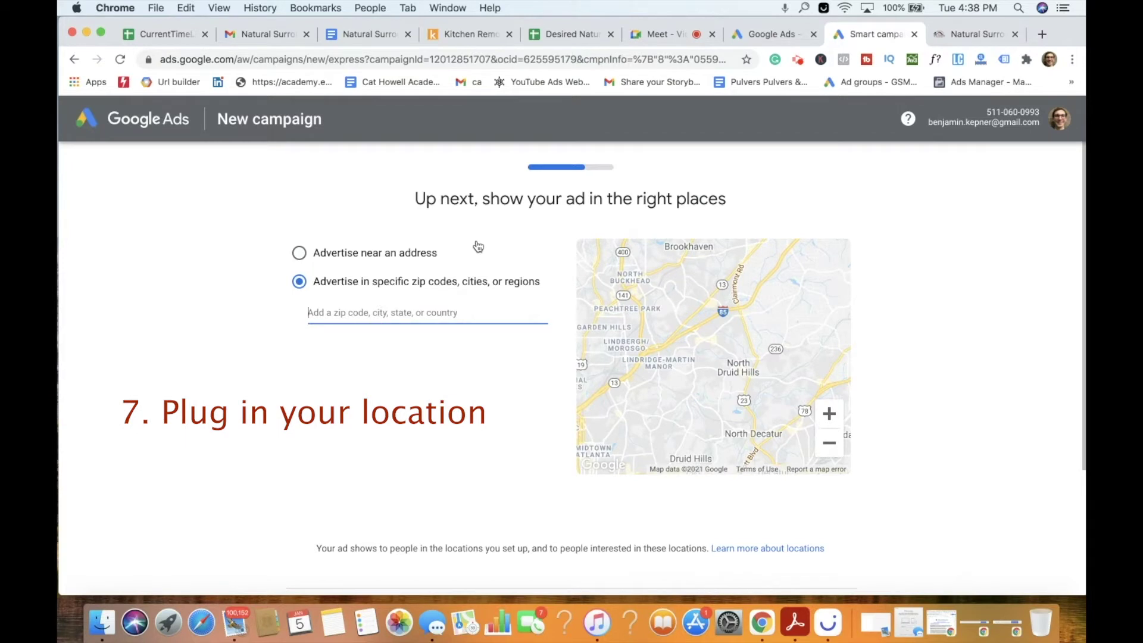
type("Monroe")
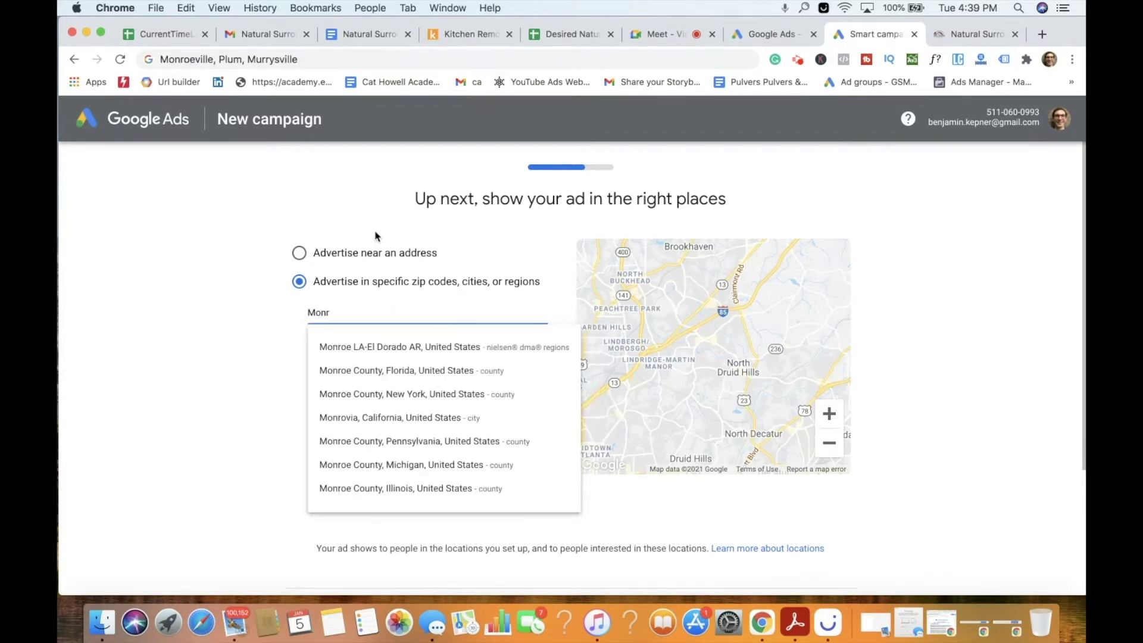
type("ville")
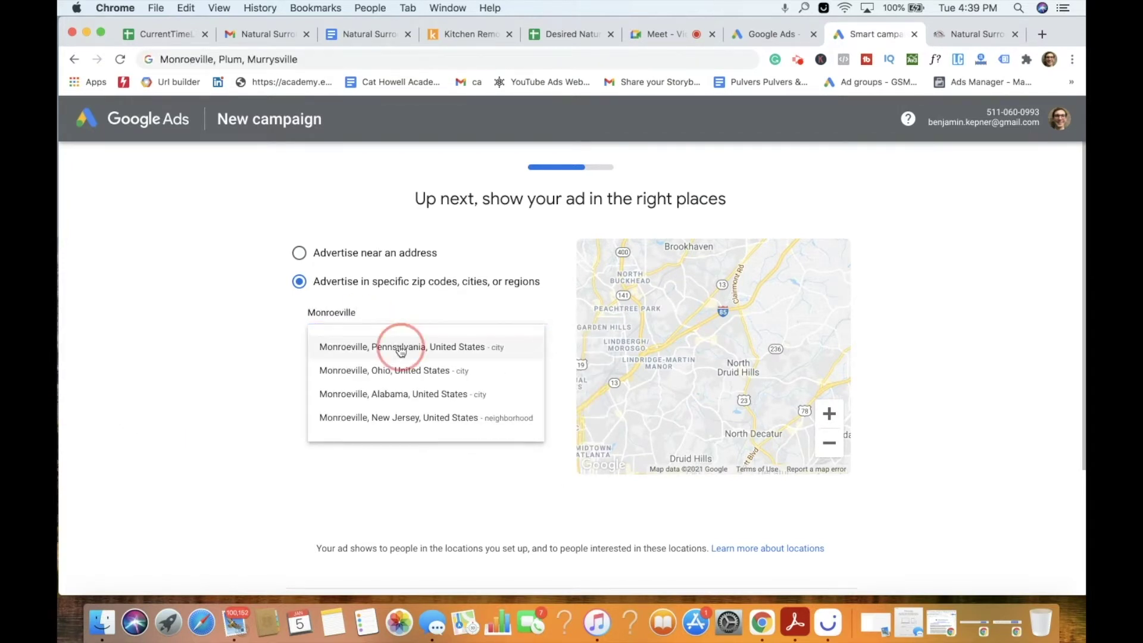
left_click(402, 347)
left_click(379, 341)
type("plum")
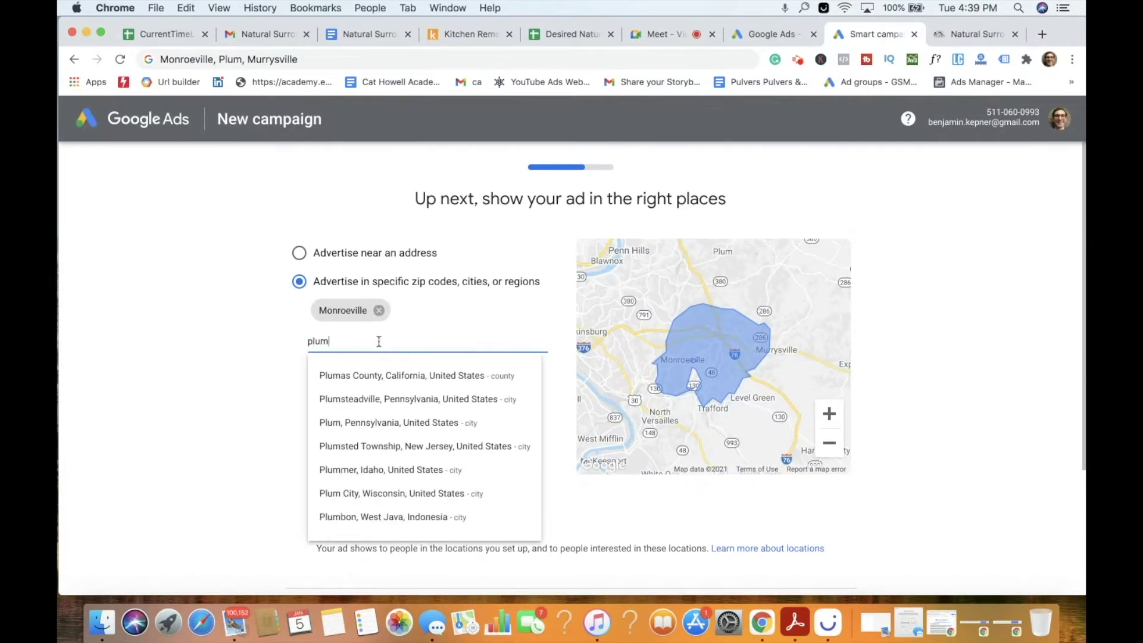
left_click(396, 424)
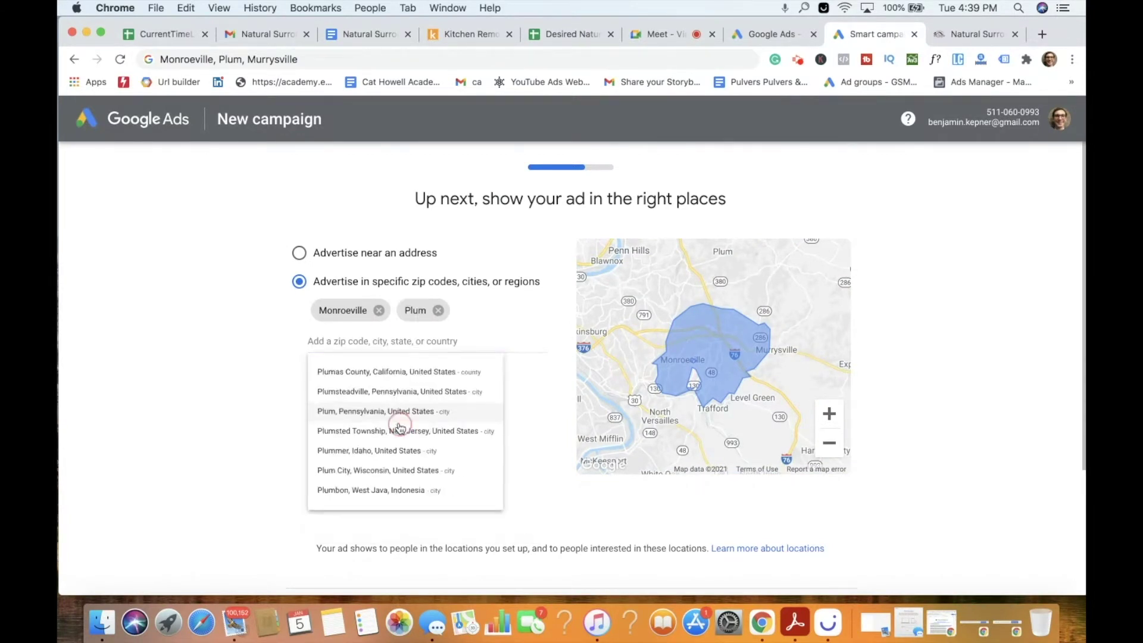
left_click(370, 340)
type("m")
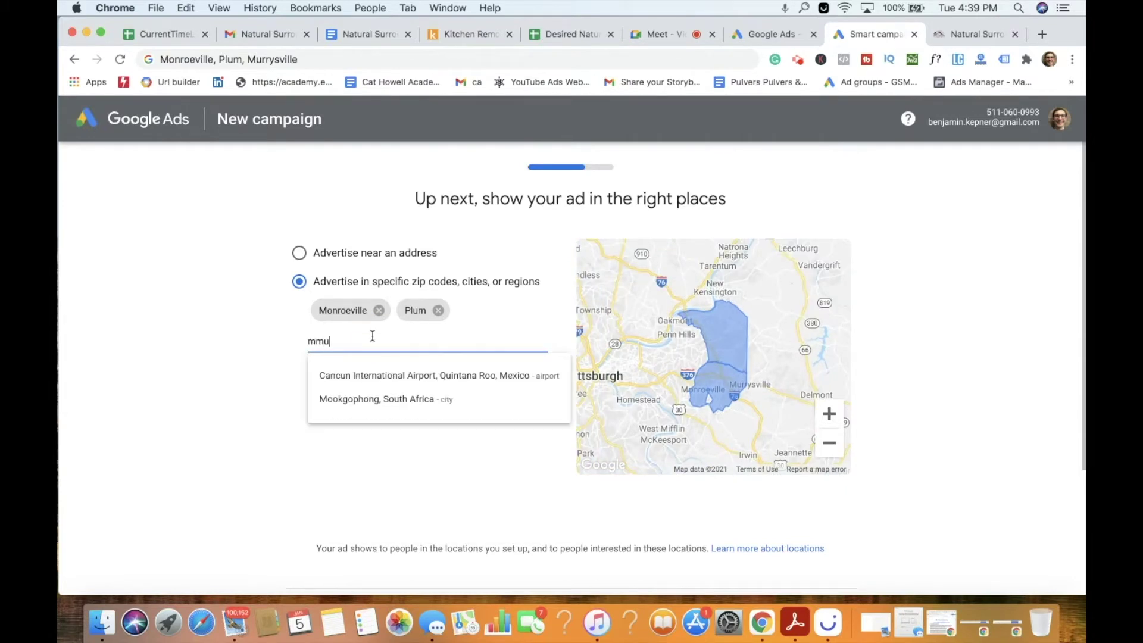
type("urrys")
left_click(378, 375)
scroll(500, 395, "down", 3)
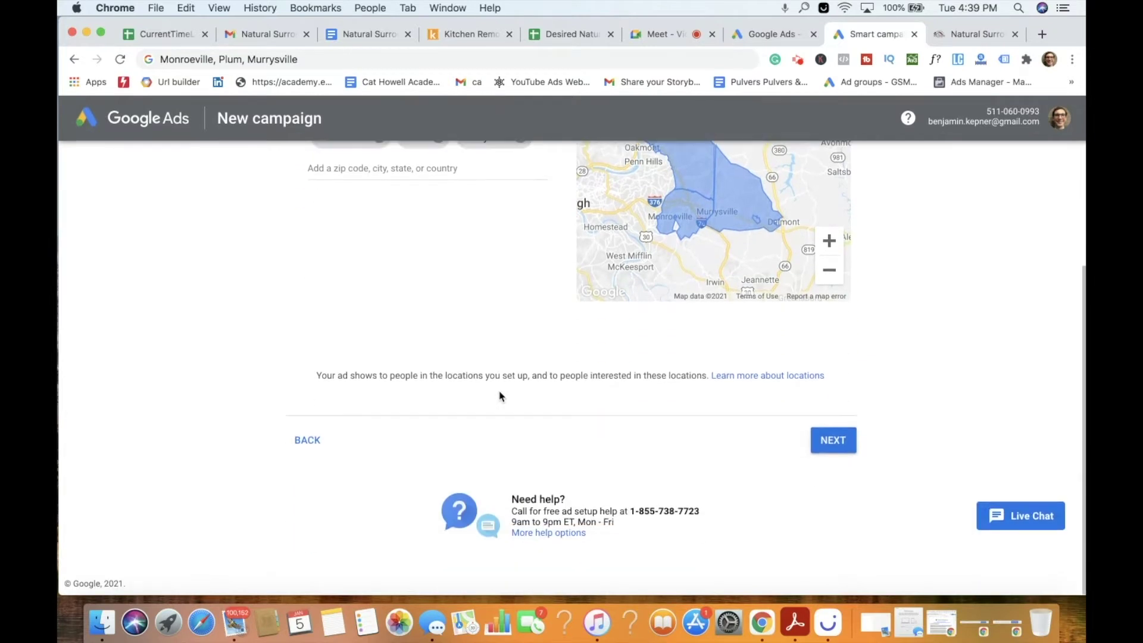
left_click(844, 440)
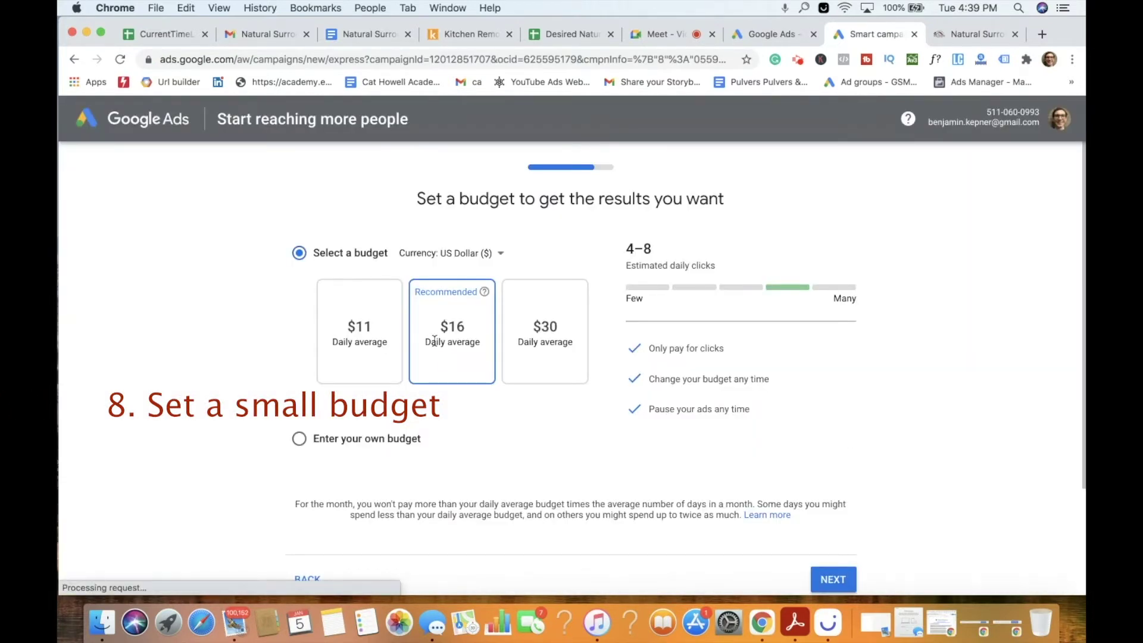
Choose the $11 daily average budget.
left_click(339, 340)
scroll(528, 464, "down", 3)
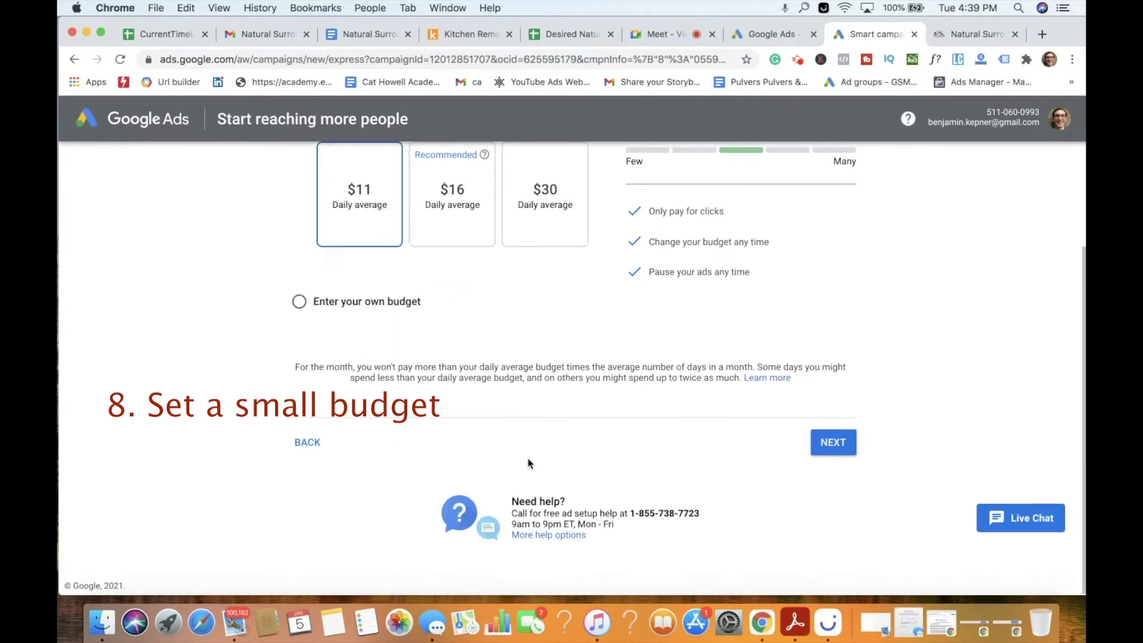
scroll(529, 463, "up", 3)
scroll(529, 463, "down", 3)
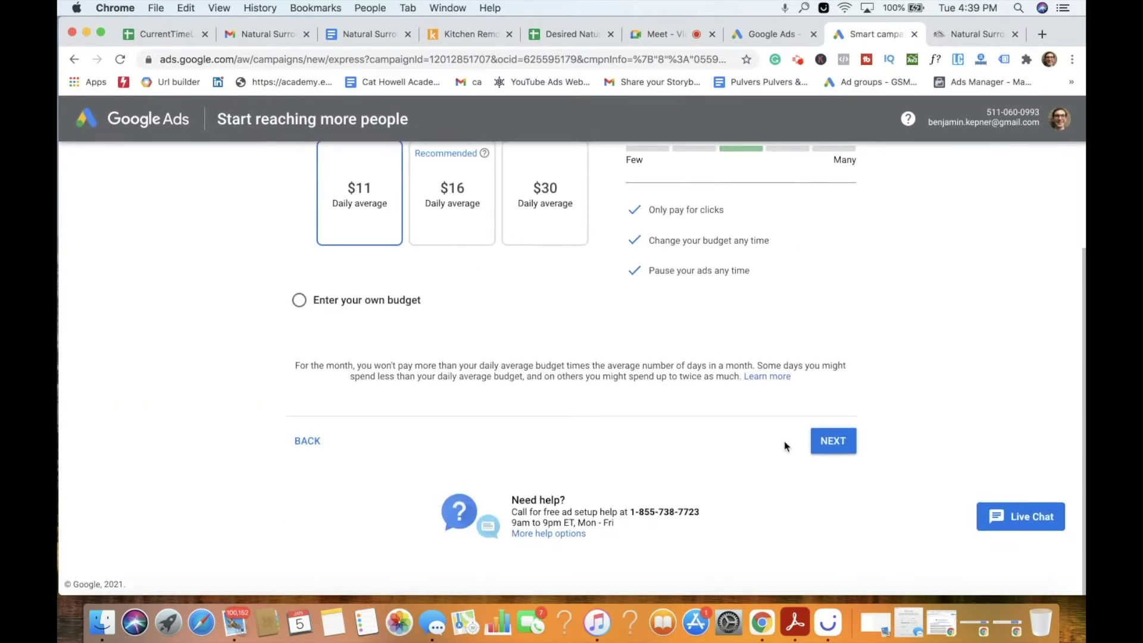
left_click(834, 441)
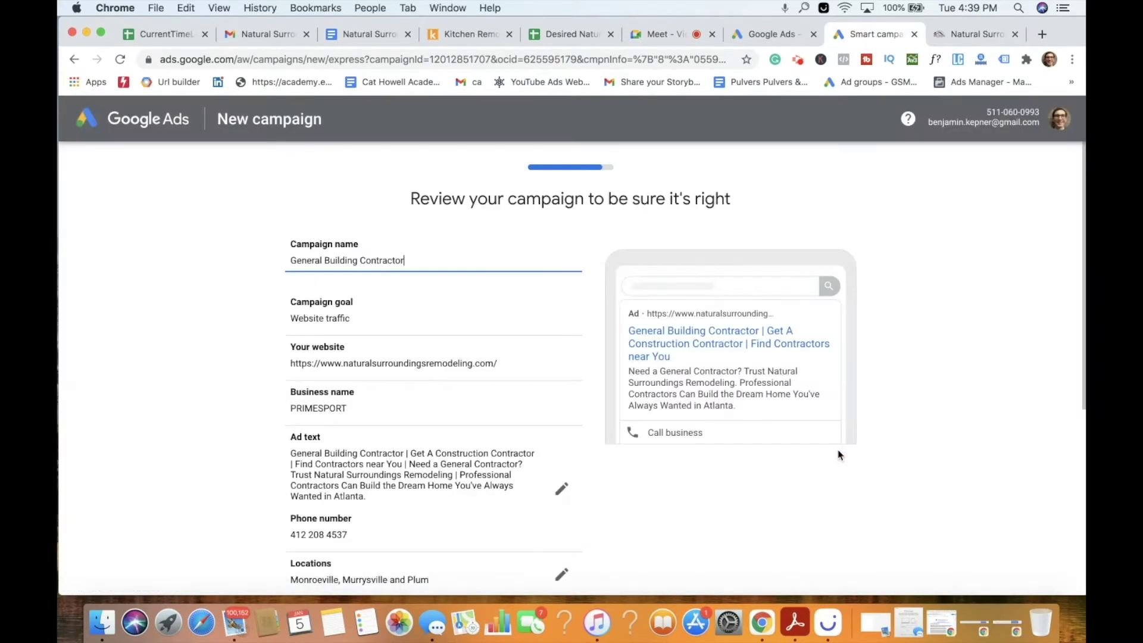
Check the business name on the campaign review and proceed to payment info.
scroll(458, 352, "down", 1)
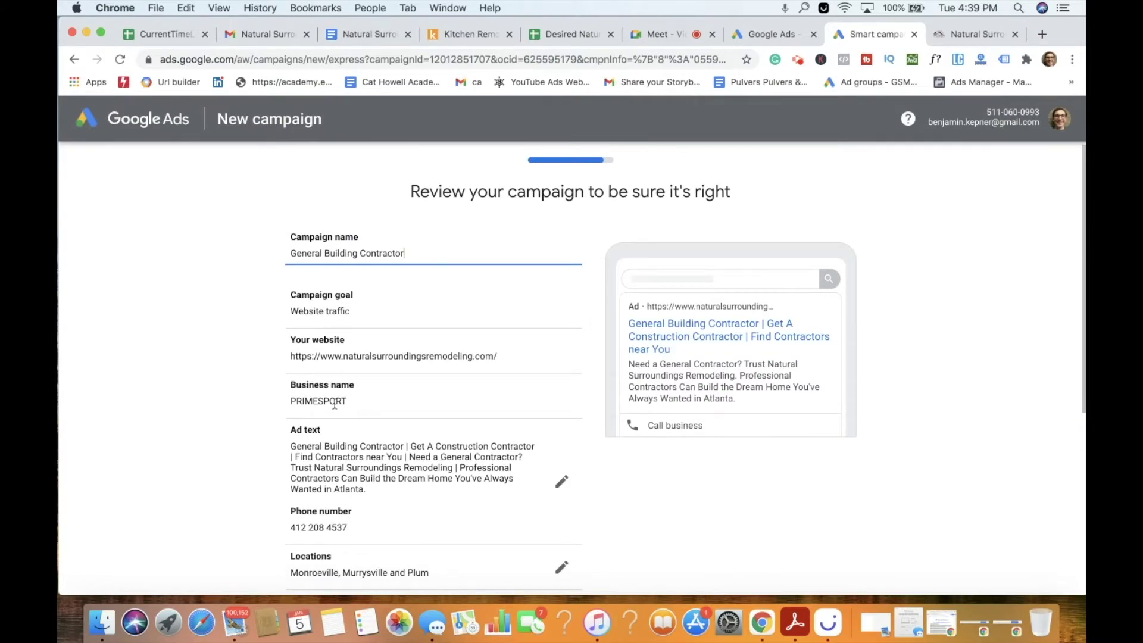
triple_click(335, 403)
double_click(333, 401)
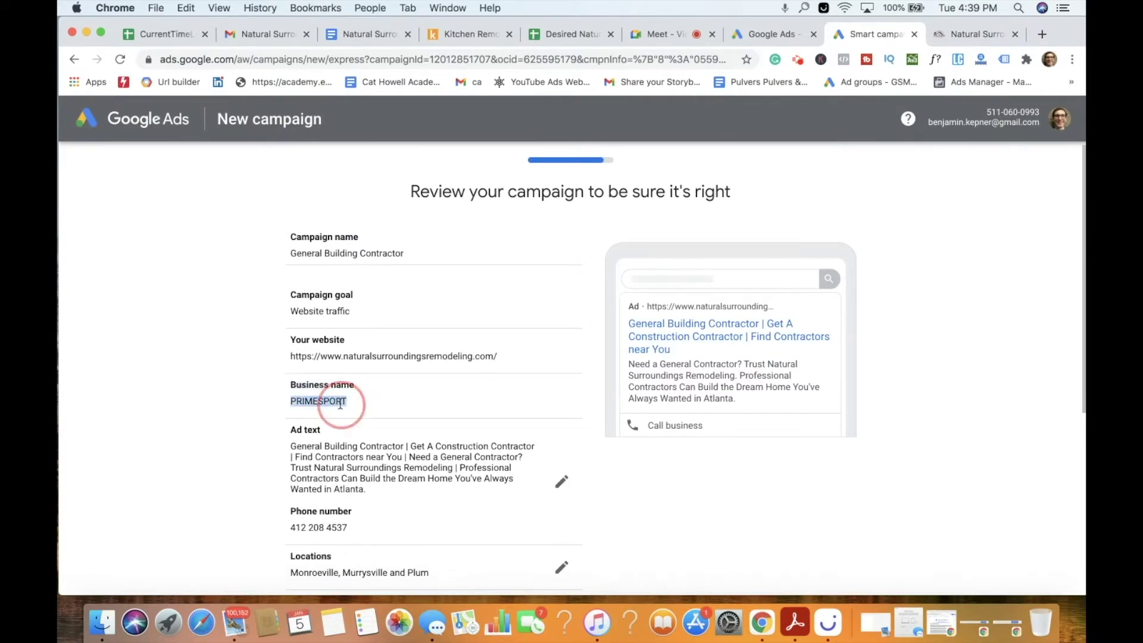
scroll(416, 408, "down", 5)
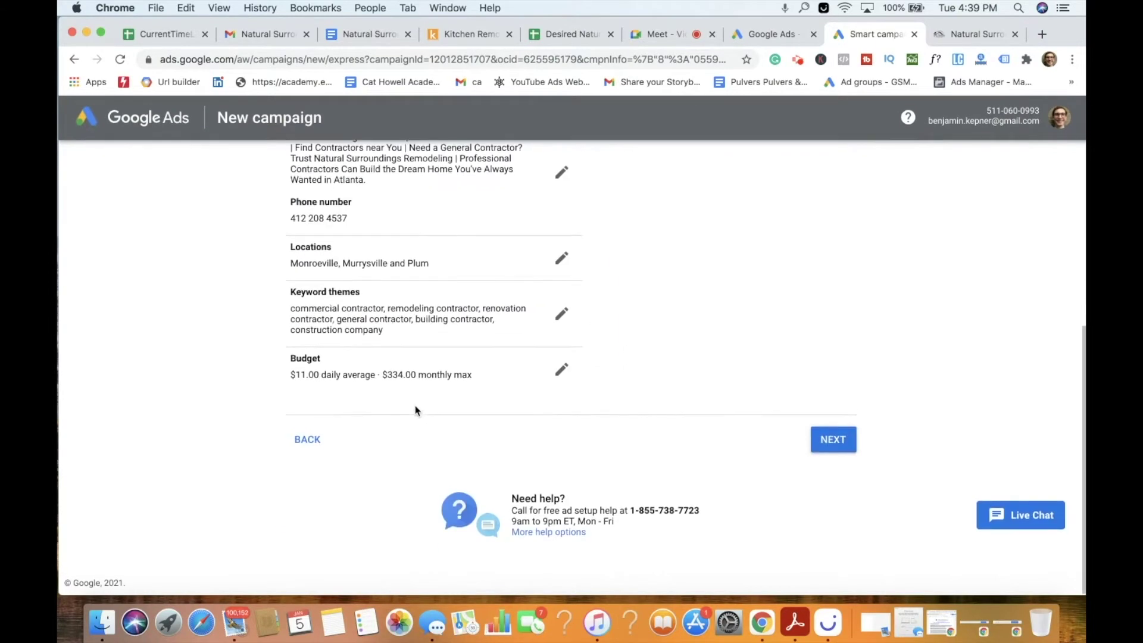
left_click(850, 451)
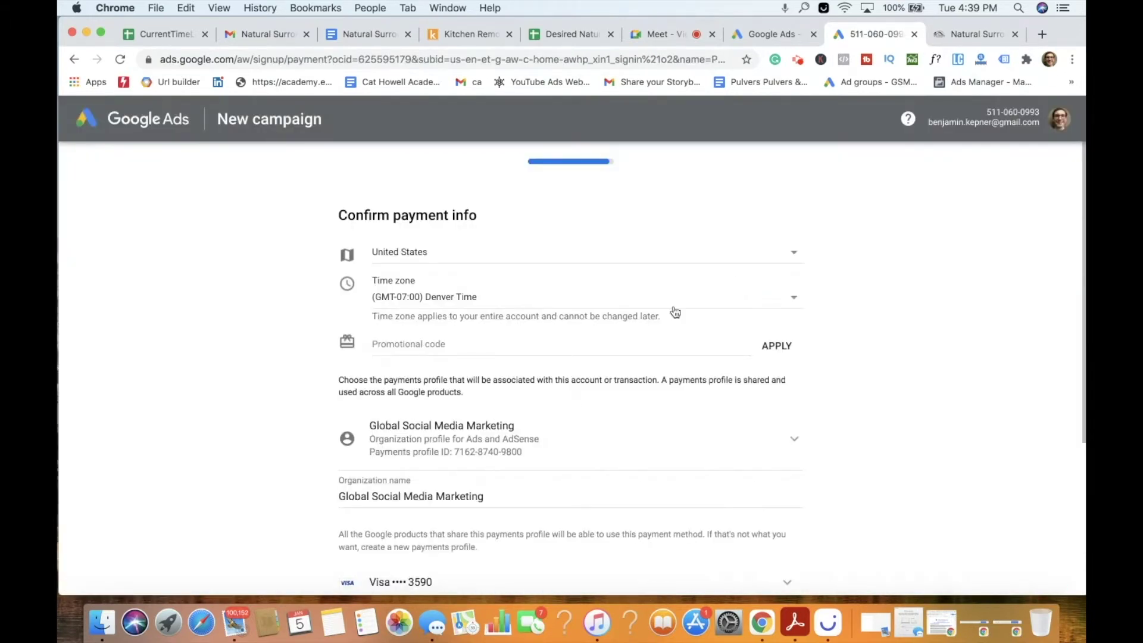
View the available payment methods, return to the campaign review, then come back to payment info.
scroll(584, 405, "down", 3)
scroll(584, 404, "down", 2)
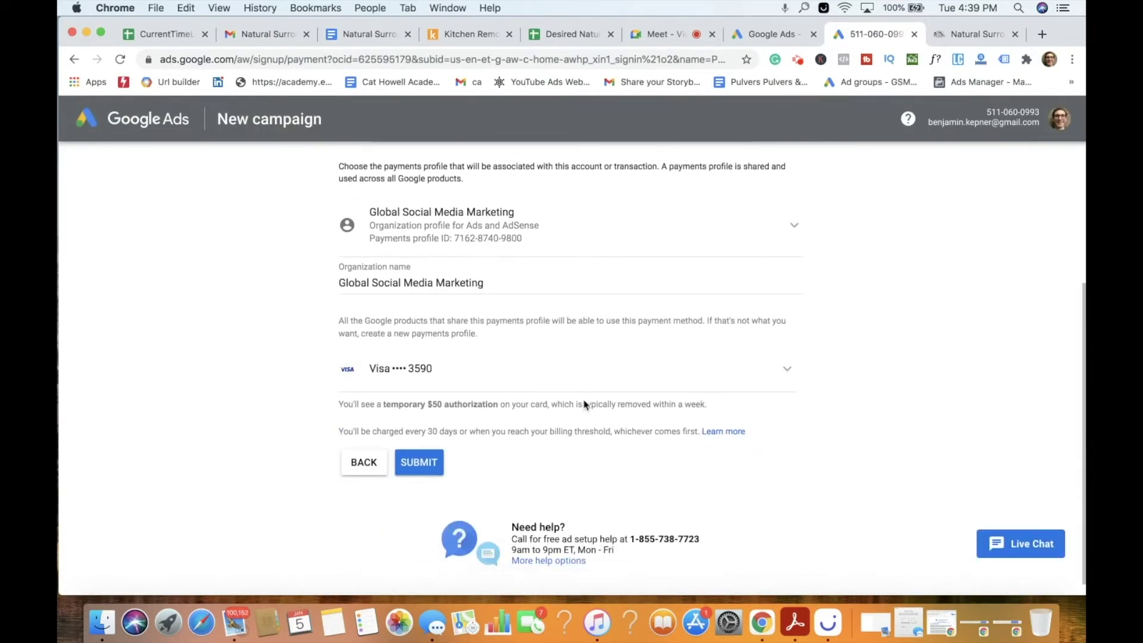
left_click(789, 370)
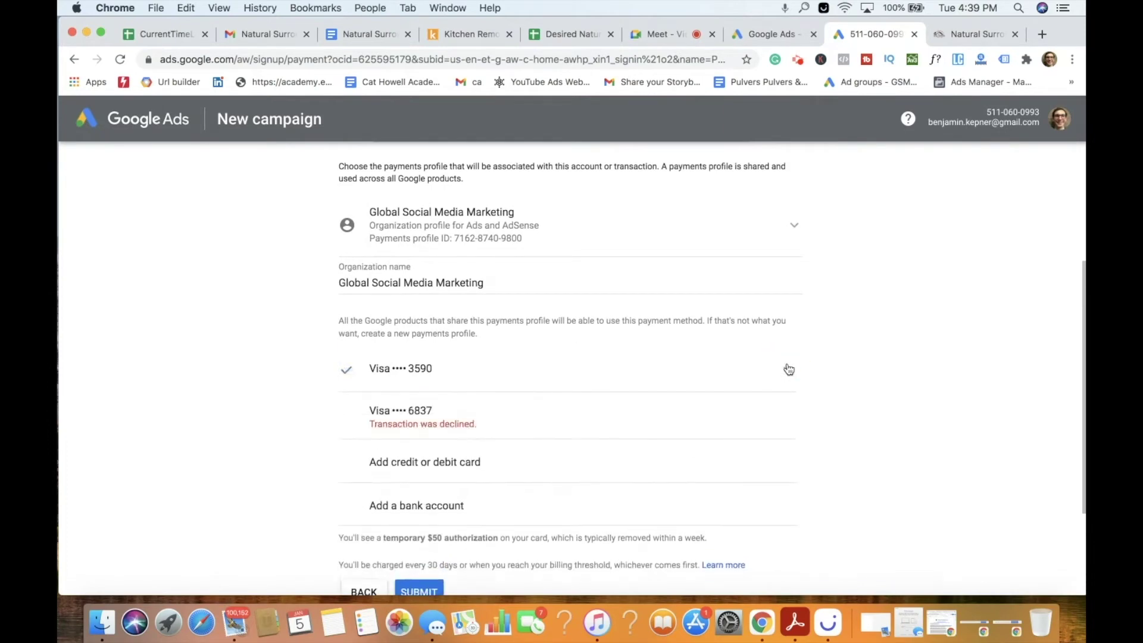
scroll(661, 410, "down", 2)
scroll(661, 409, "down", 1)
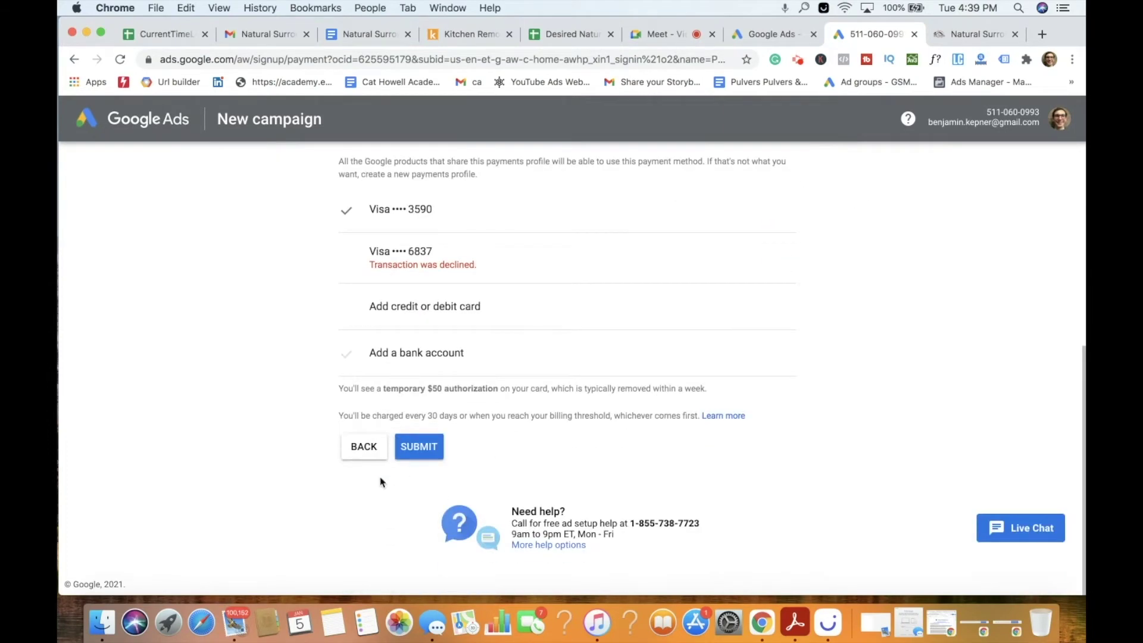
left_click(363, 447)
scroll(580, 361, "down", 5)
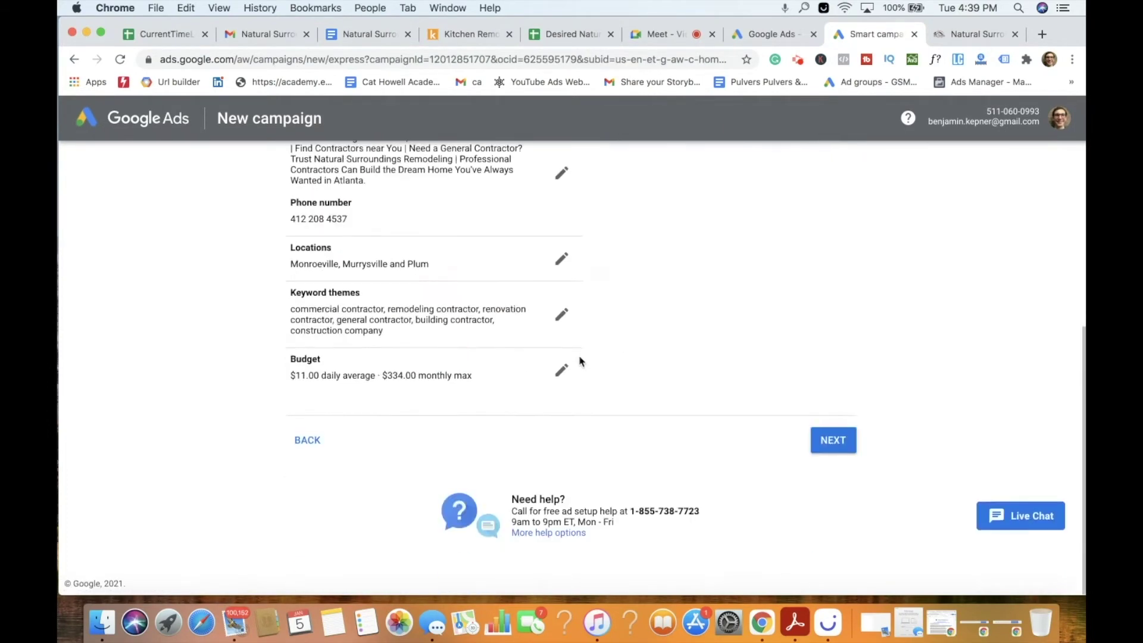
left_click(834, 441)
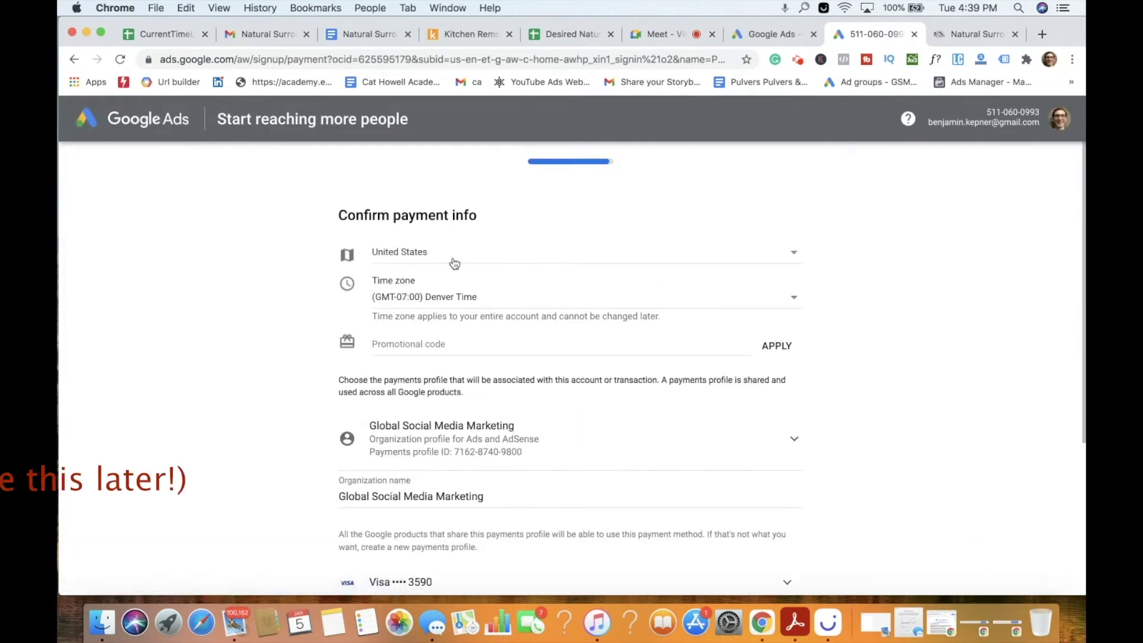
Set the time zone to (GMT-05:00) New York Time and submit the payment info.
scroll(470, 343, "down", 2)
left_click(518, 231)
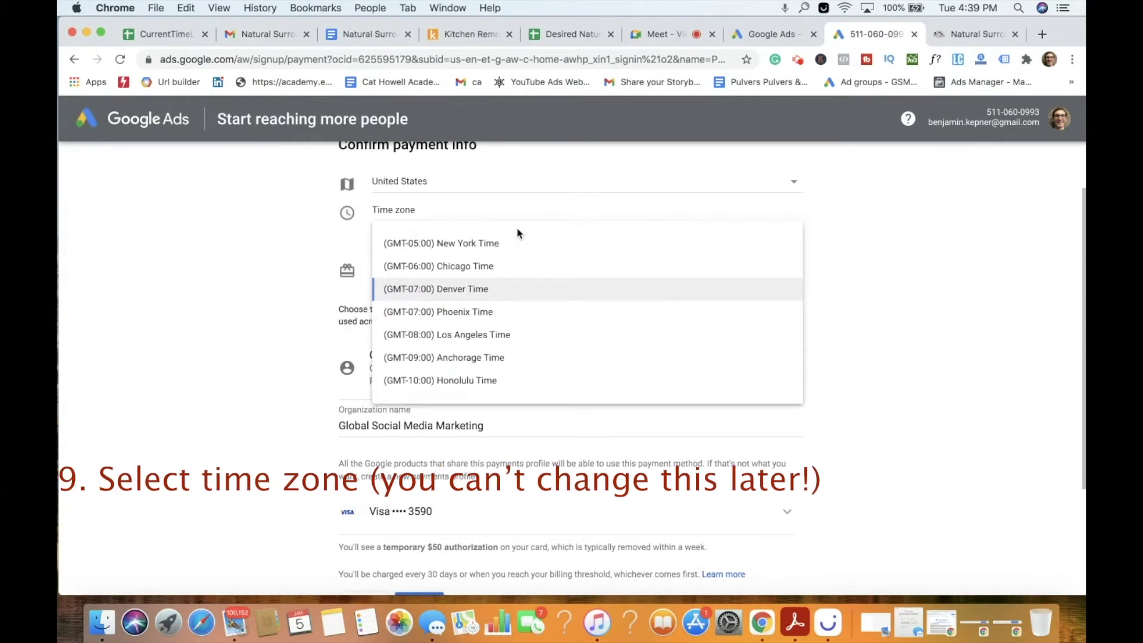
left_click(486, 244)
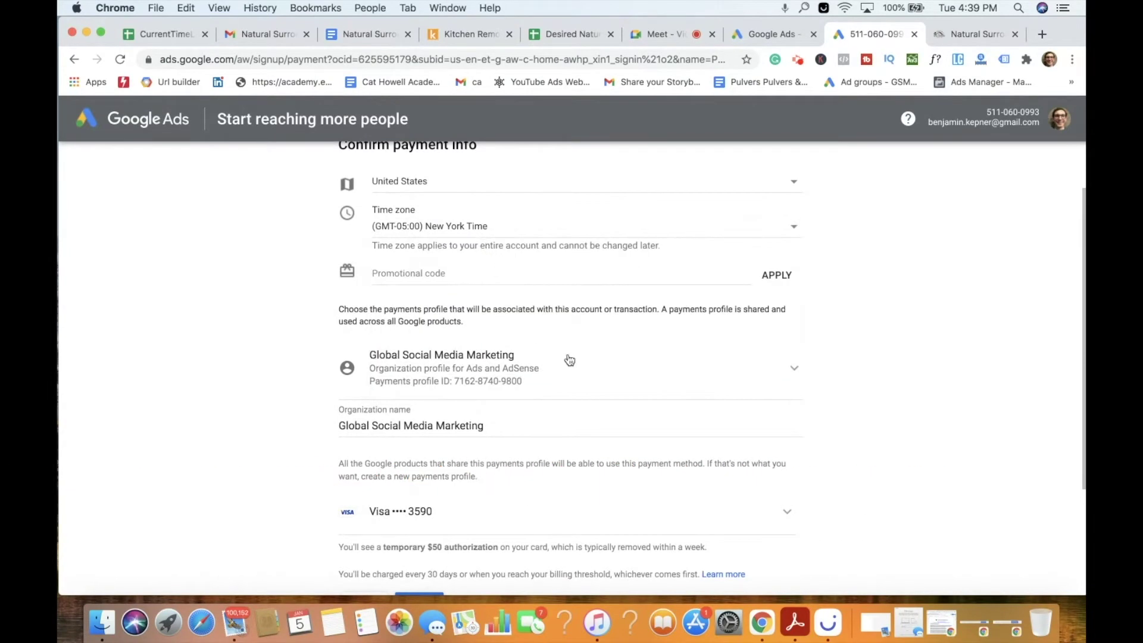
scroll(564, 355, "down", 5)
left_click(423, 452)
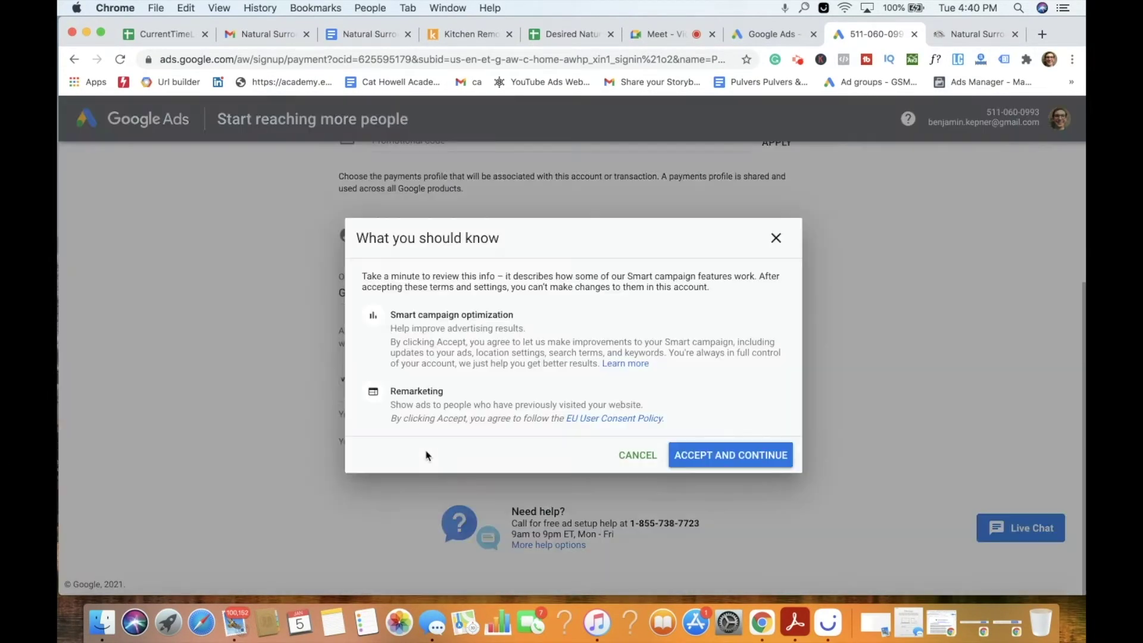
Accept the Smart campaign terms and replace the organization name with 'Natural Surroundings Remodeling'.
left_click(715, 456)
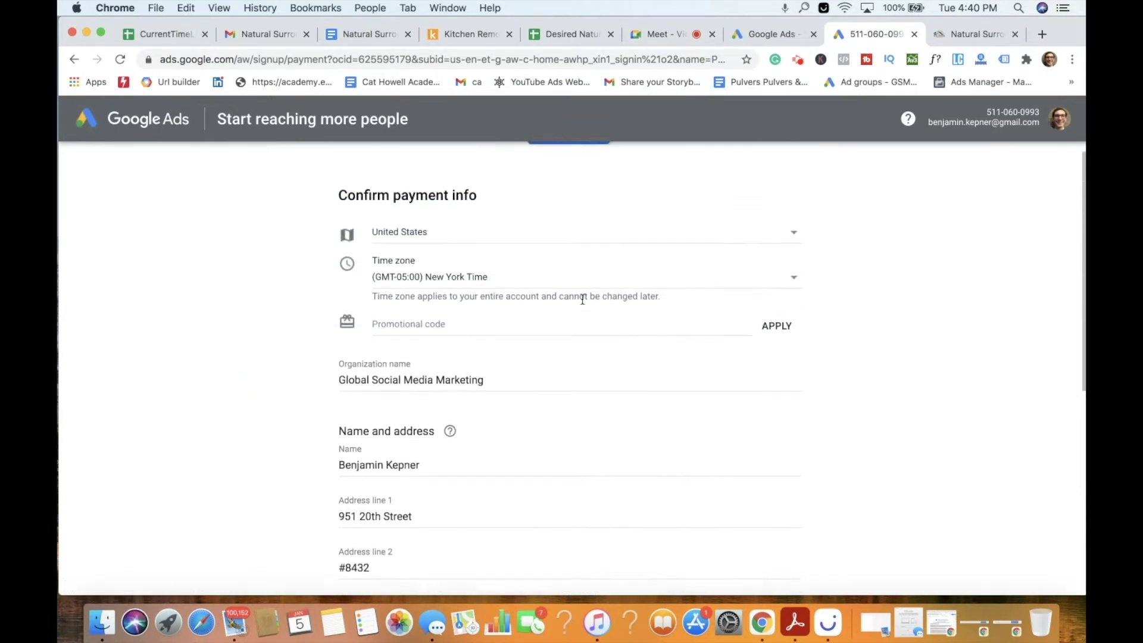
scroll(583, 304, "down", 3)
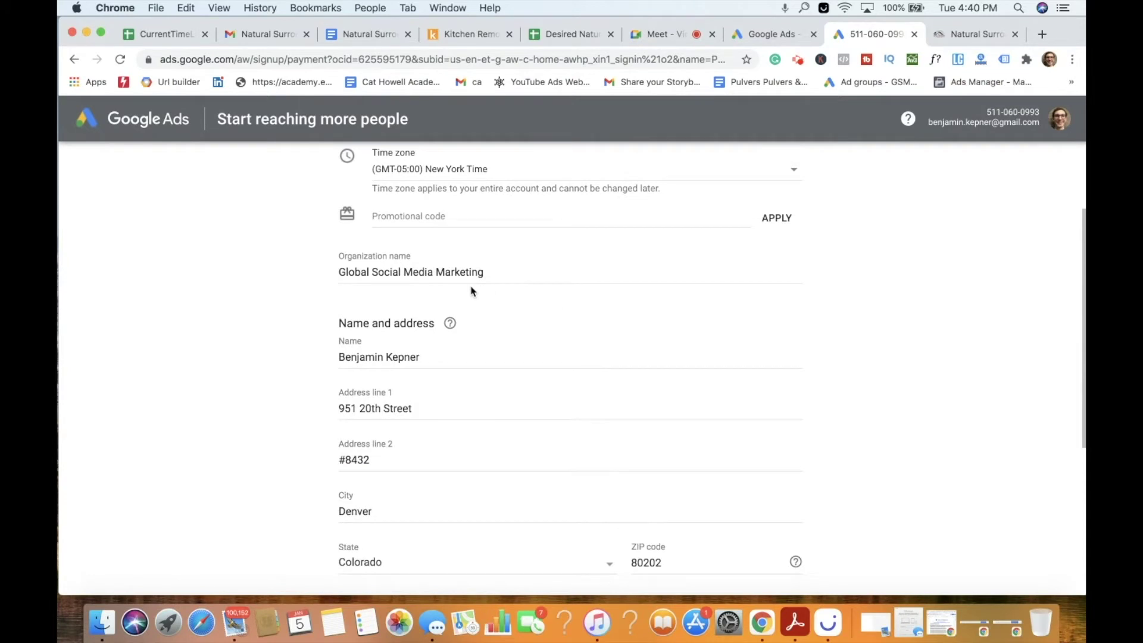
left_click(493, 272)
key("super+a")
key("BackSpace")
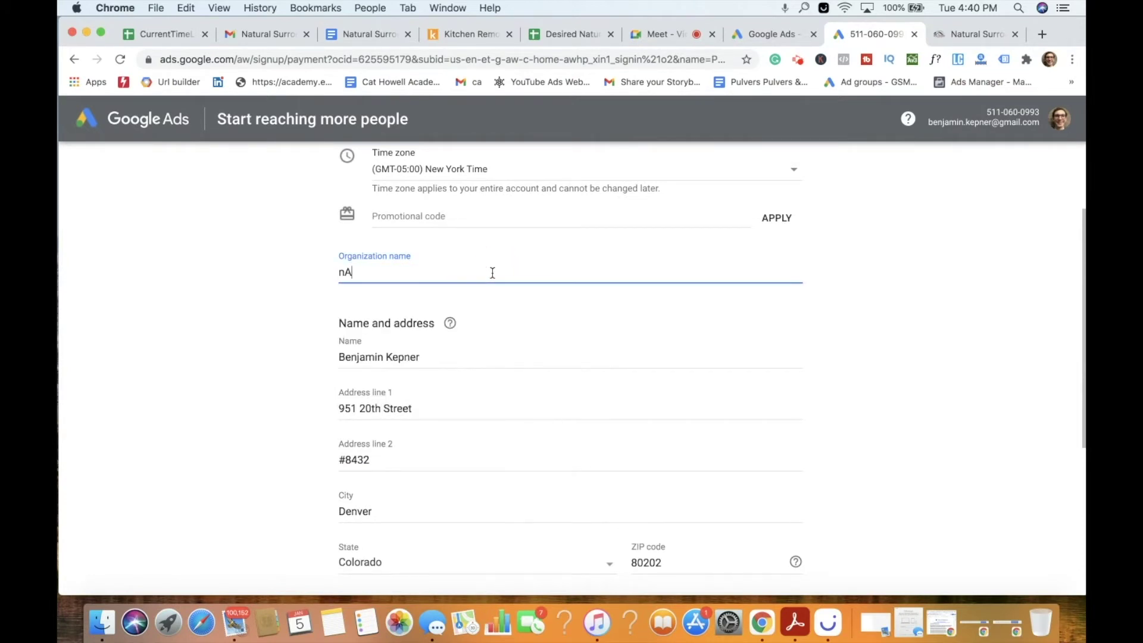
type("Natural Surroundings Remodeling")
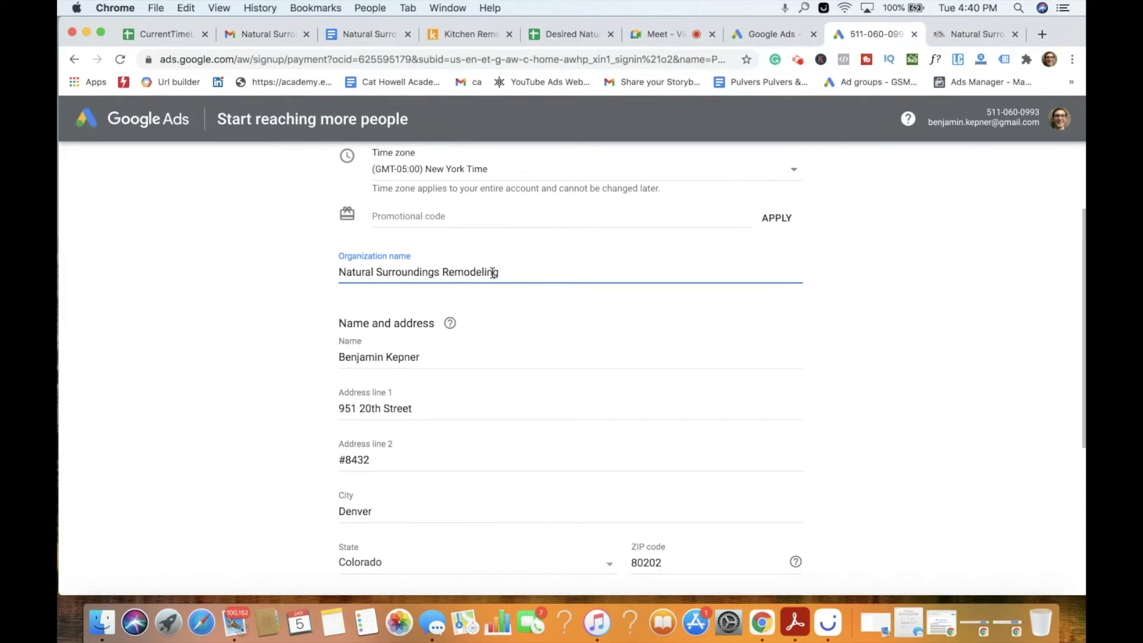
scroll(470, 310, "down", 3)
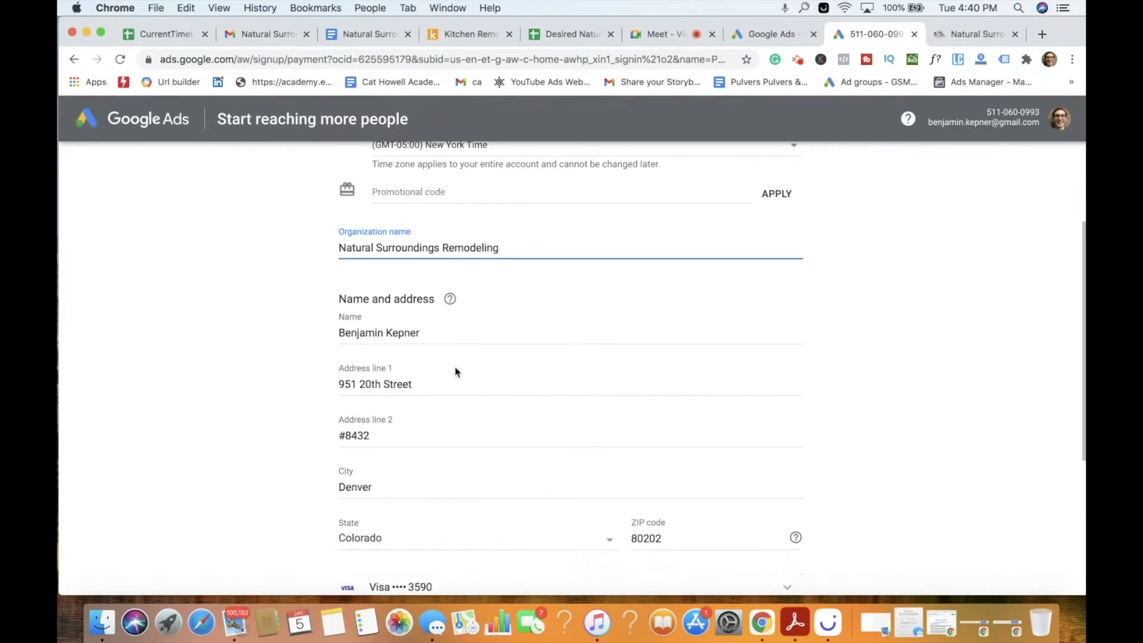
Clear the prefilled contact name, complete the contact details, and submit billing until it goes through.
left_click(440, 281)
key("BackSpace")
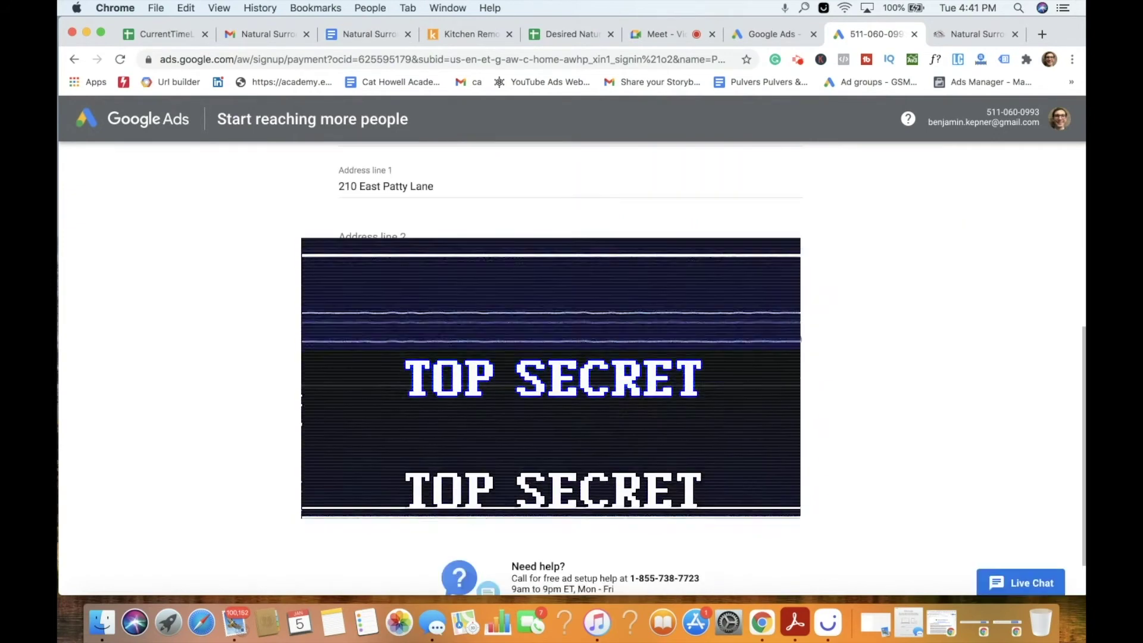
scroll(551, 357, "down", 1)
scroll(551, 357, "down", 2)
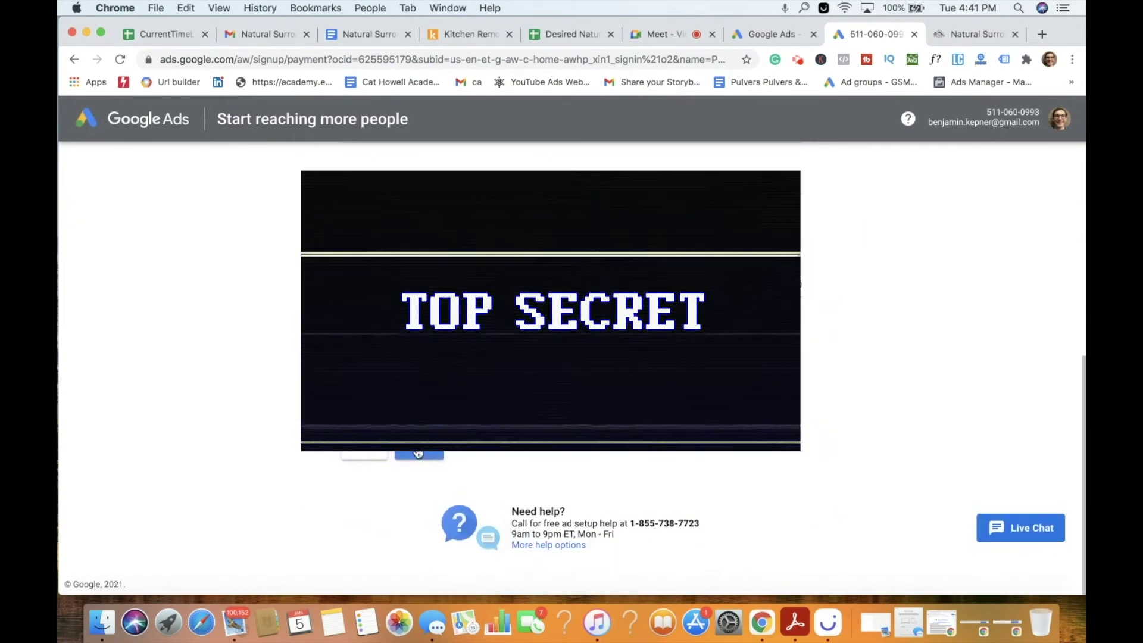
left_click(422, 452)
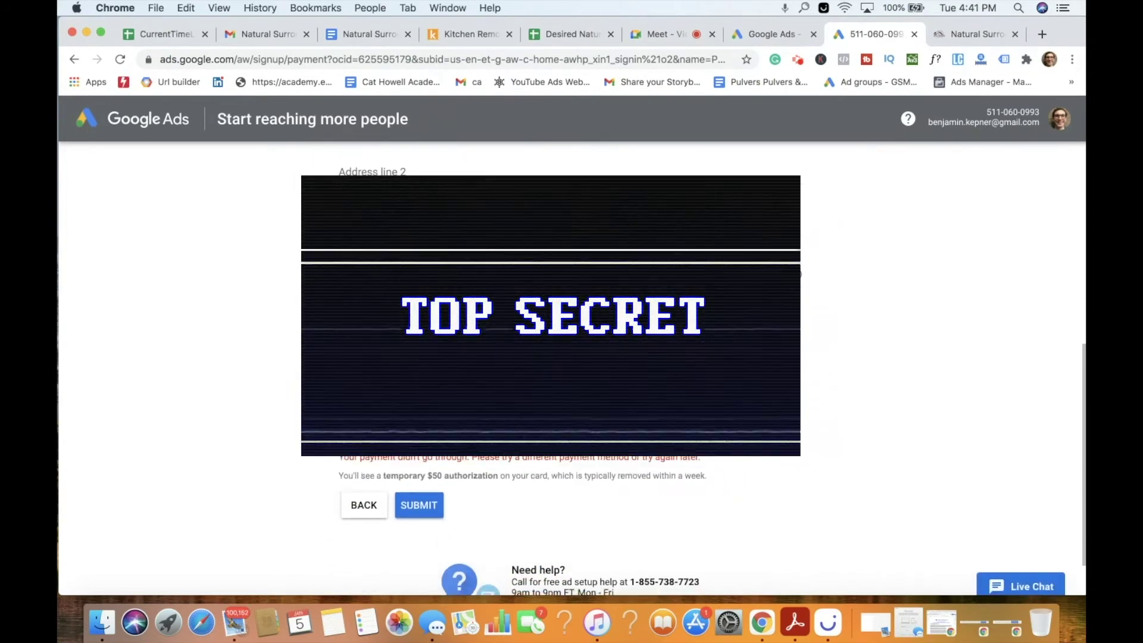
scroll(571, 357, "down", 3)
left_click(402, 447)
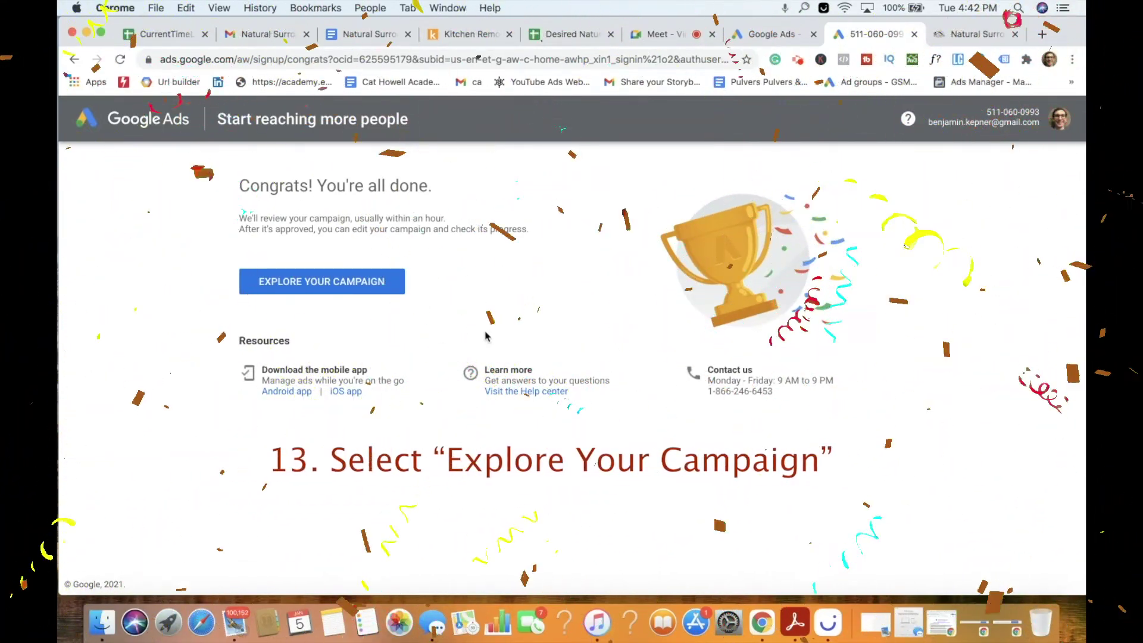
Open the General Building Contractor campaign and skip conversion tracking setup.
left_click(321, 281)
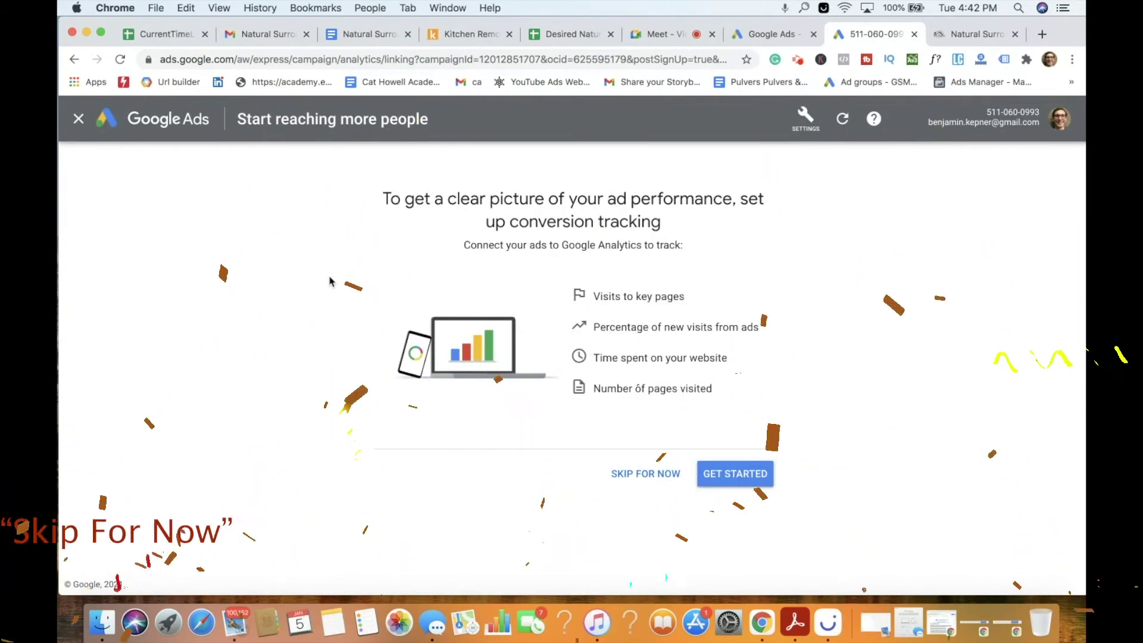
left_click(659, 480)
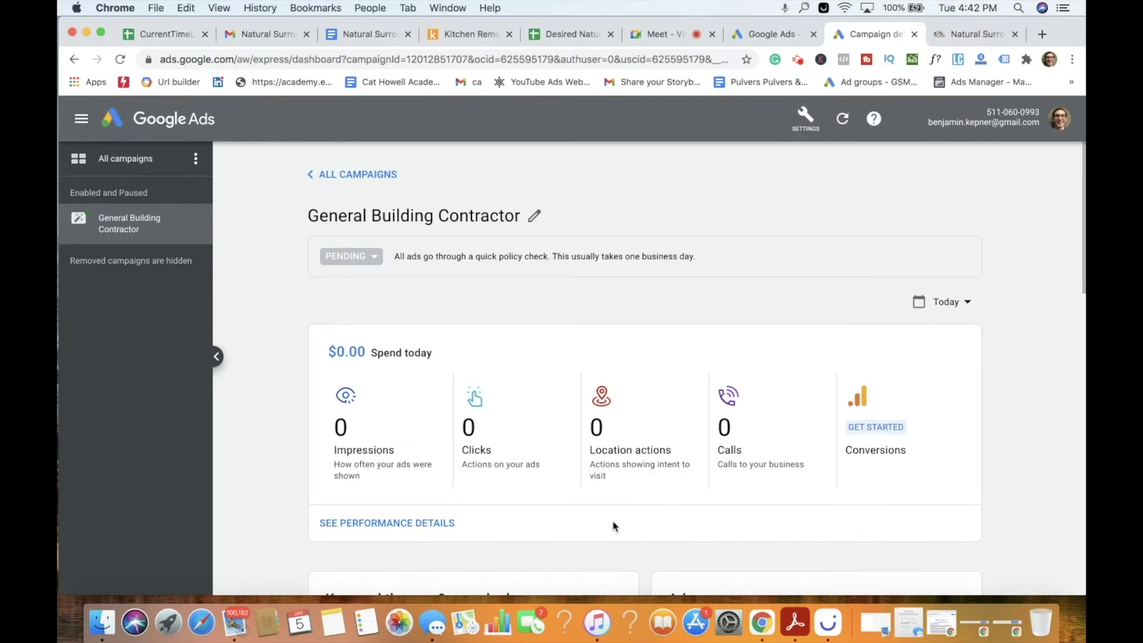
Invite a pasted company e-mail address with Admin access, then begin a second invitation.
left_click(805, 120)
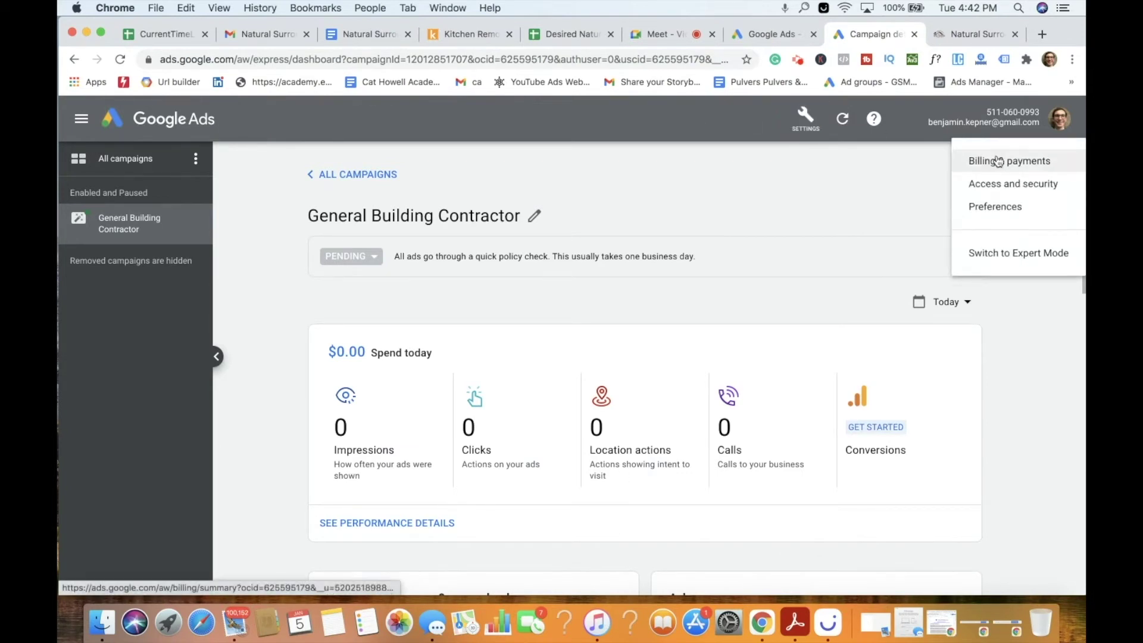
left_click(1009, 184)
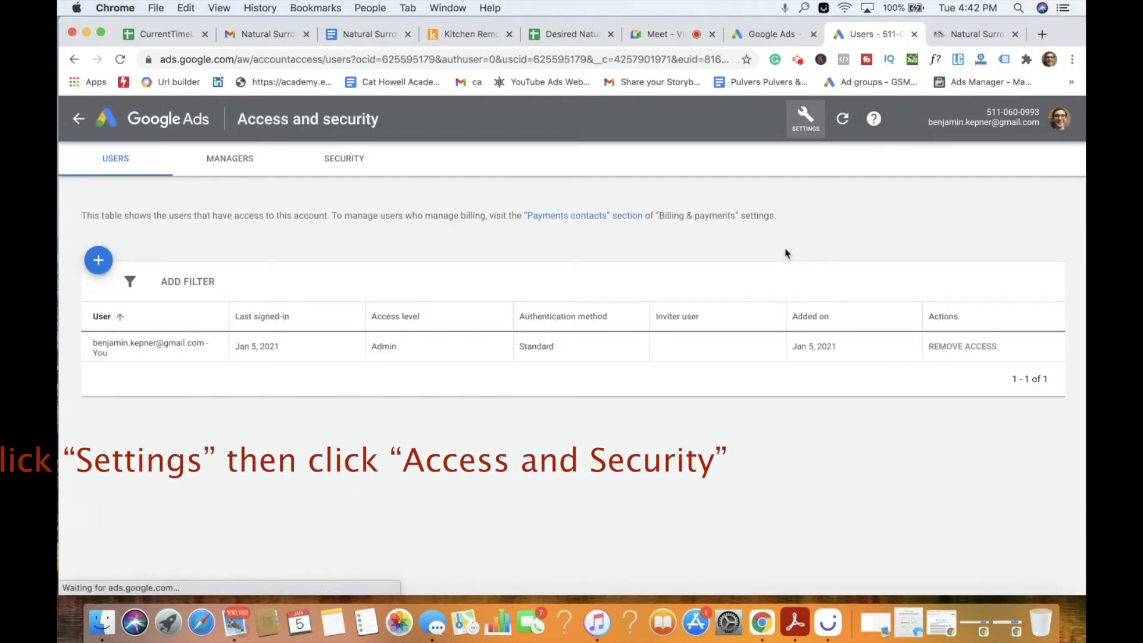
left_click(98, 260)
key("super+v")
left_click(617, 335)
scroll(705, 366, "down", 6)
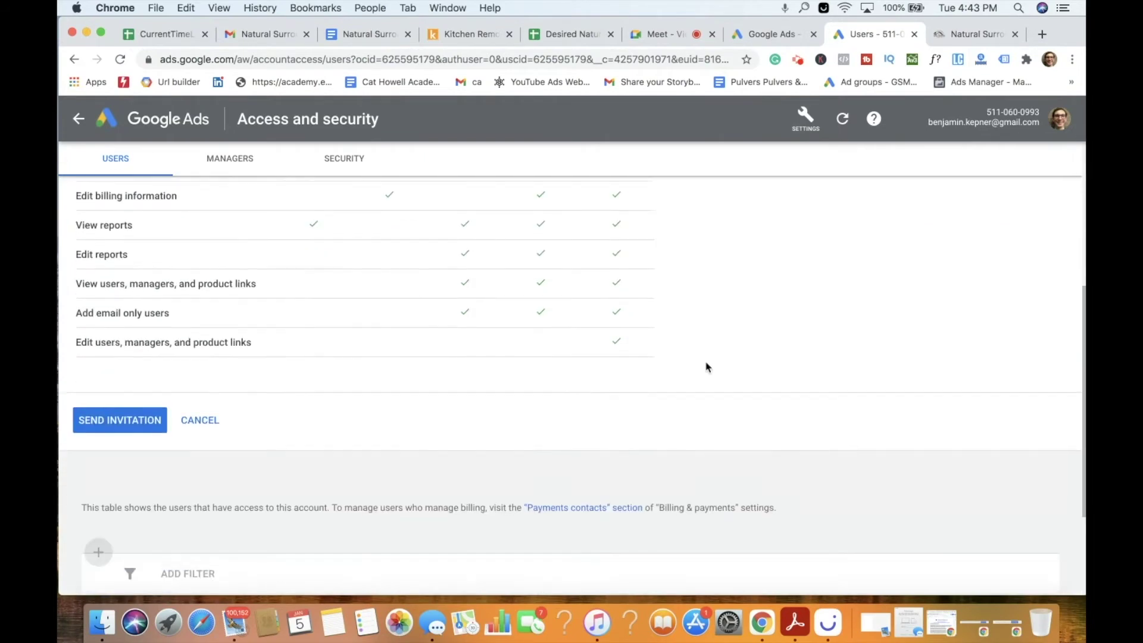
left_click(115, 376)
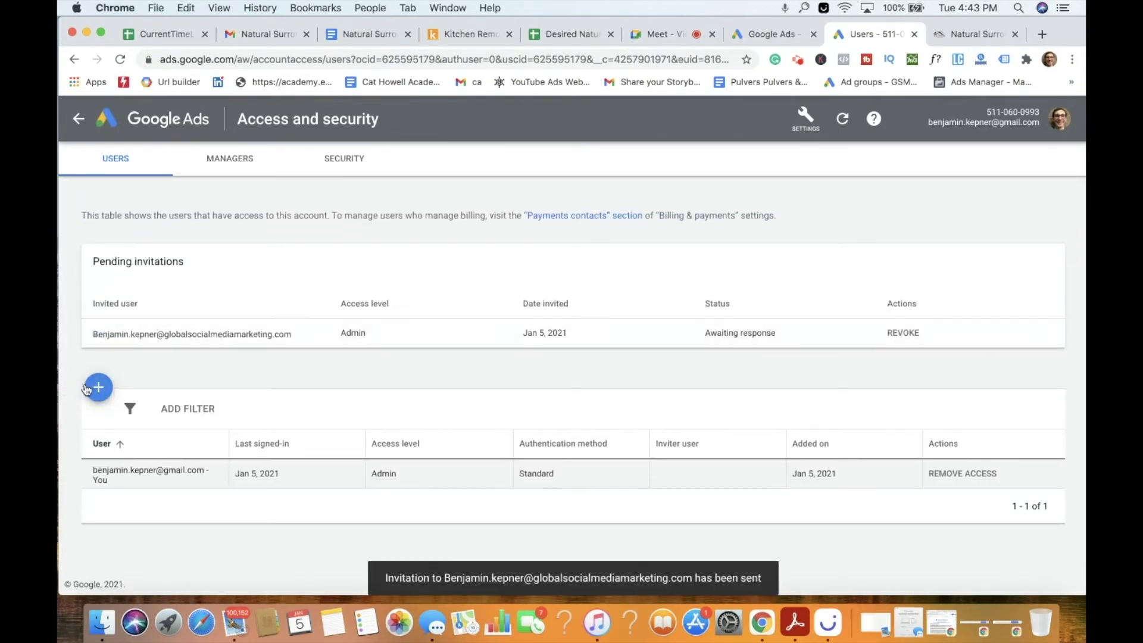
left_click(99, 387)
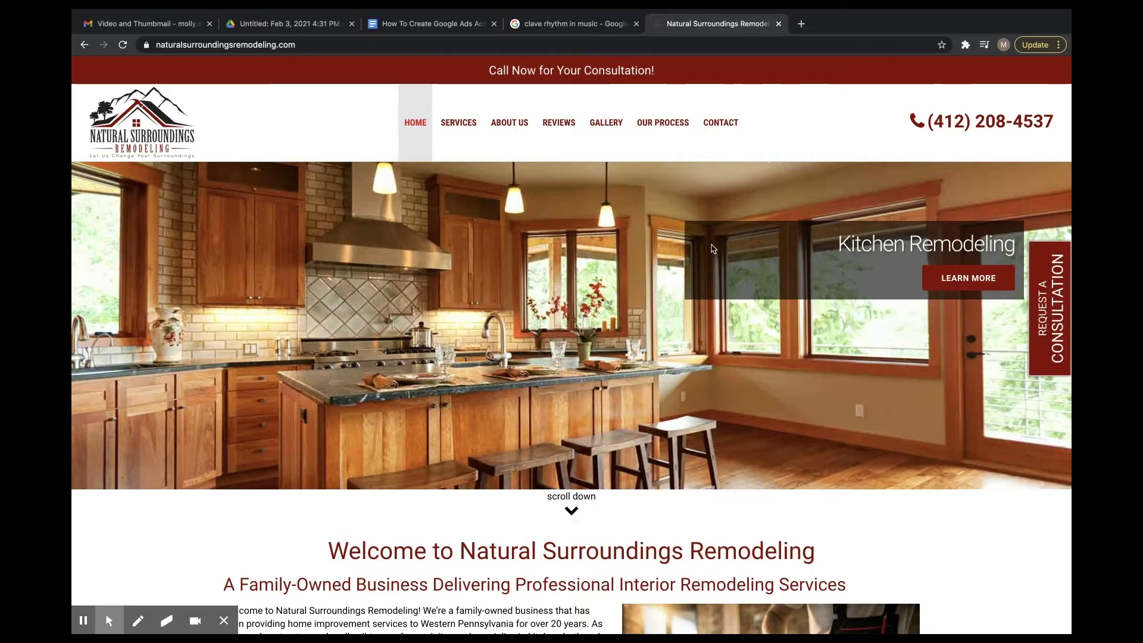
Find the business e-mail on the Natural Surroundings Remodeling Contact page and paste it into the invite form.
left_click(732, 125)
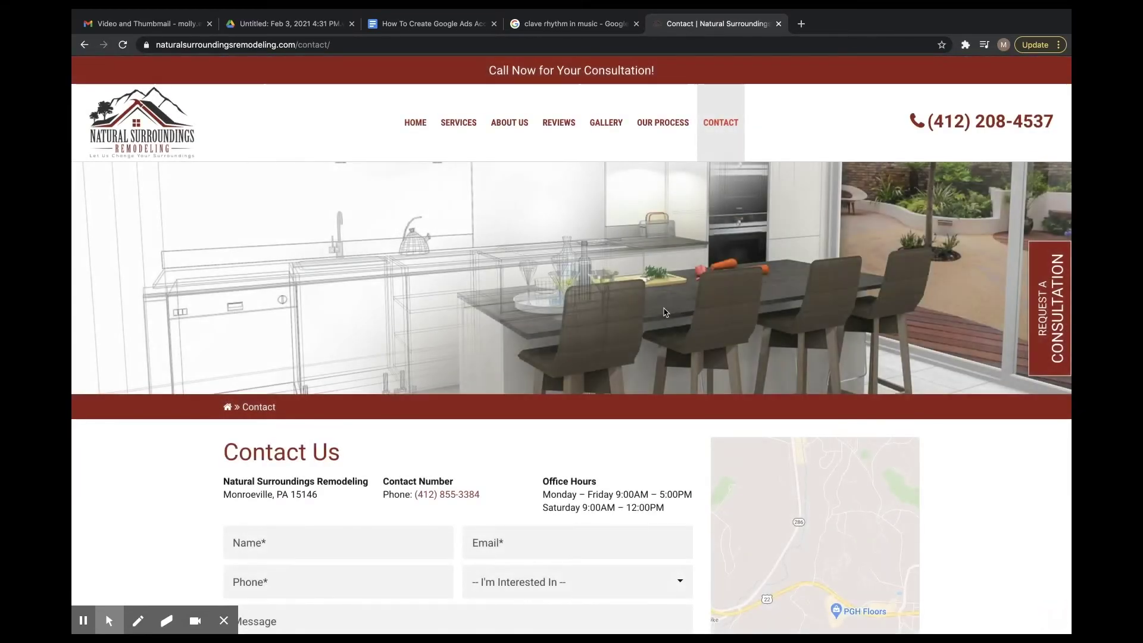
scroll(664, 308, "down", 2)
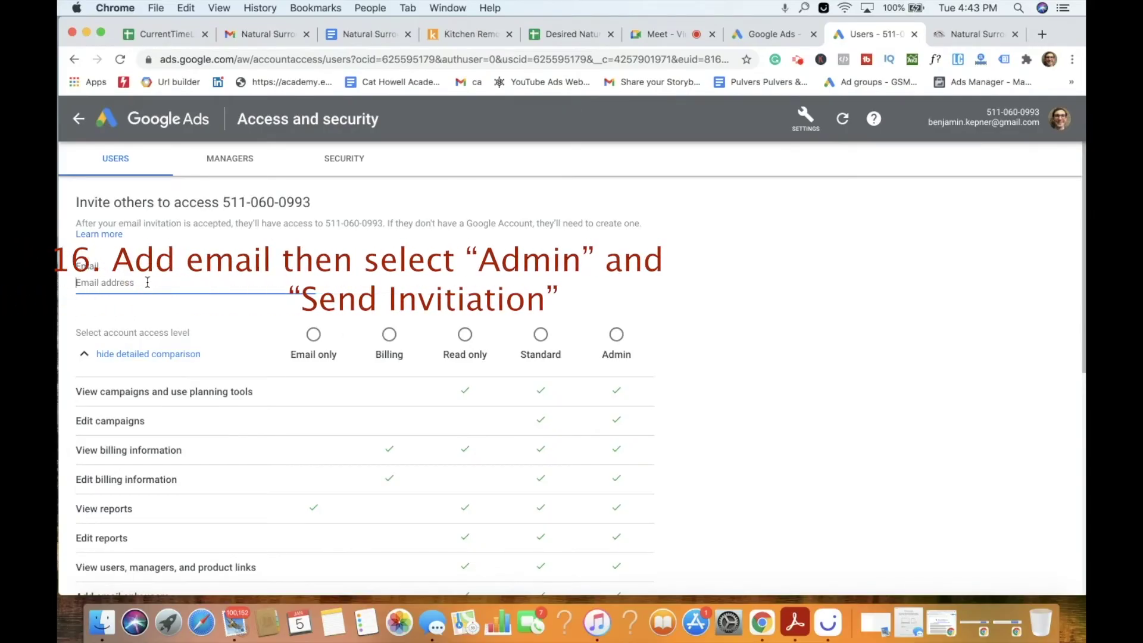
key("super+v")
Give the pasted business address Admin access and send the invitation.
left_click(616, 335)
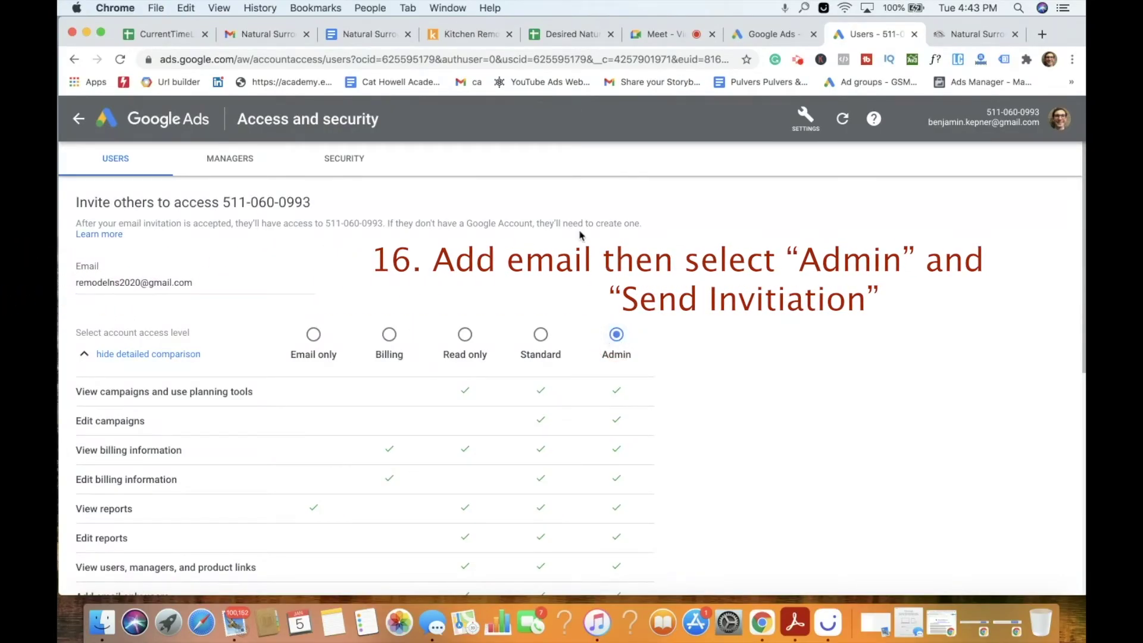
scroll(581, 235, "down", 7)
left_click(122, 269)
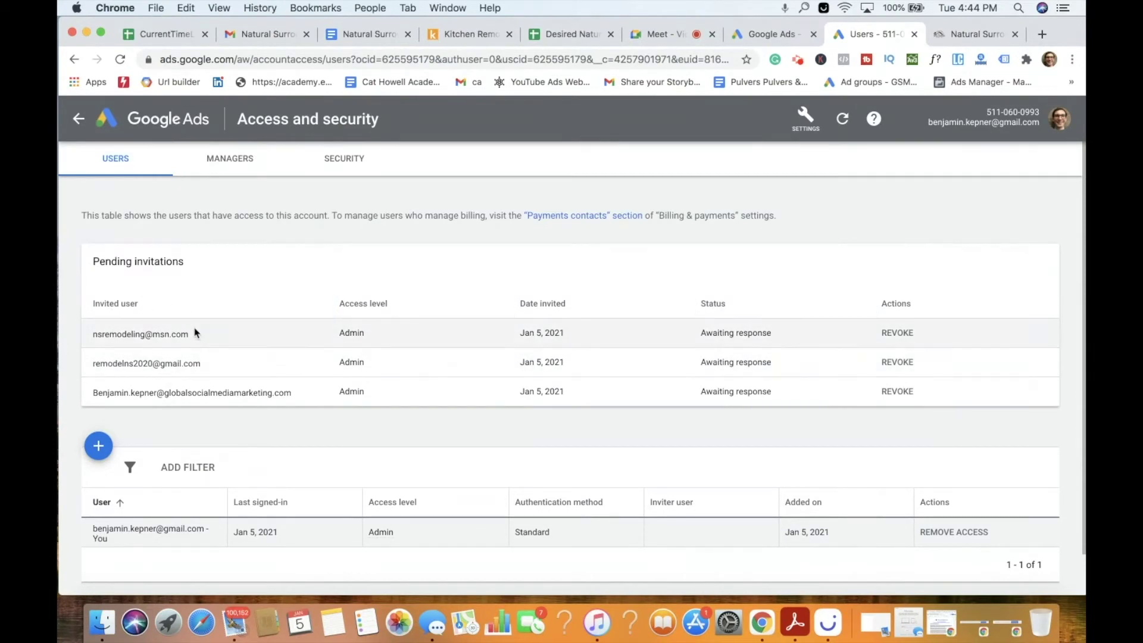
Review the Billing & payments summary ($0.00 balance, Visa card), then go back to All campaigns.
left_click(813, 120)
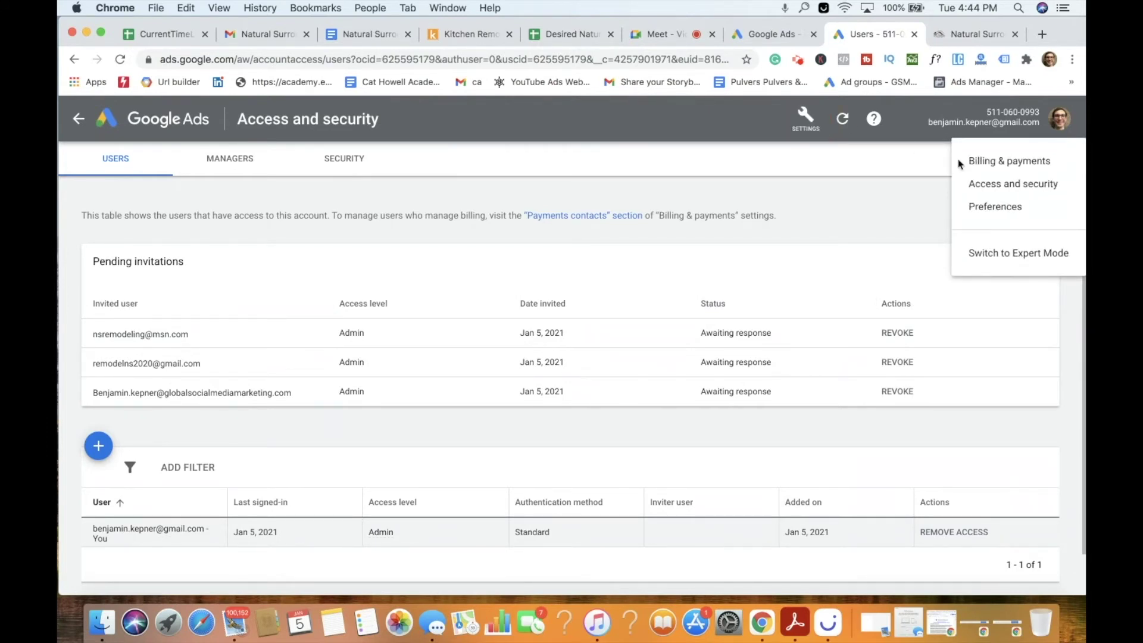
left_click(985, 162)
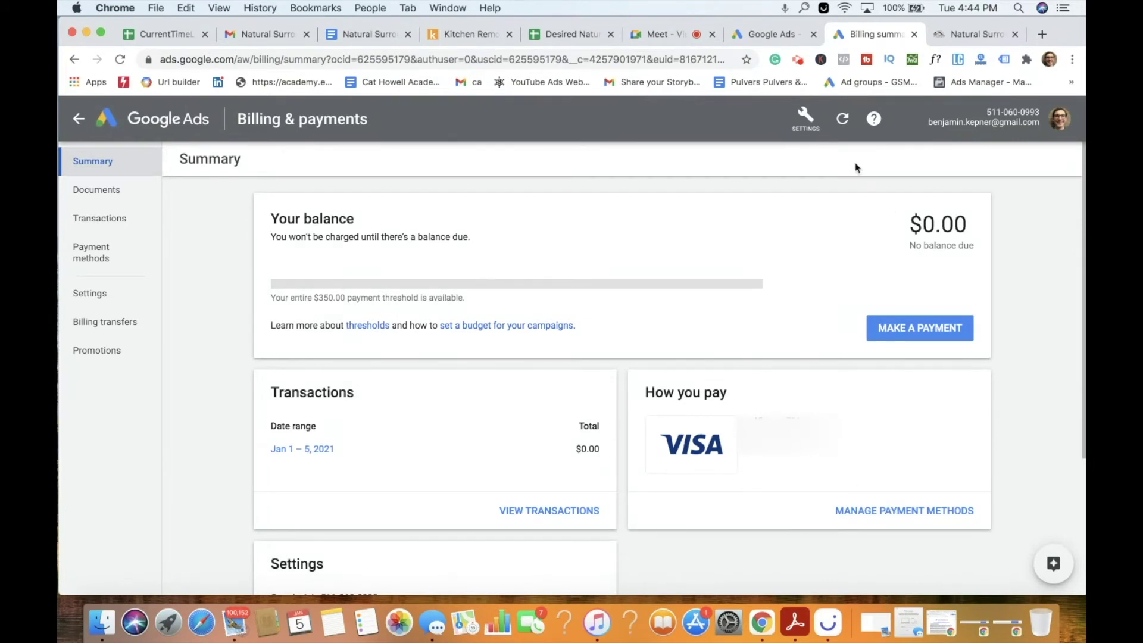
left_click(806, 117)
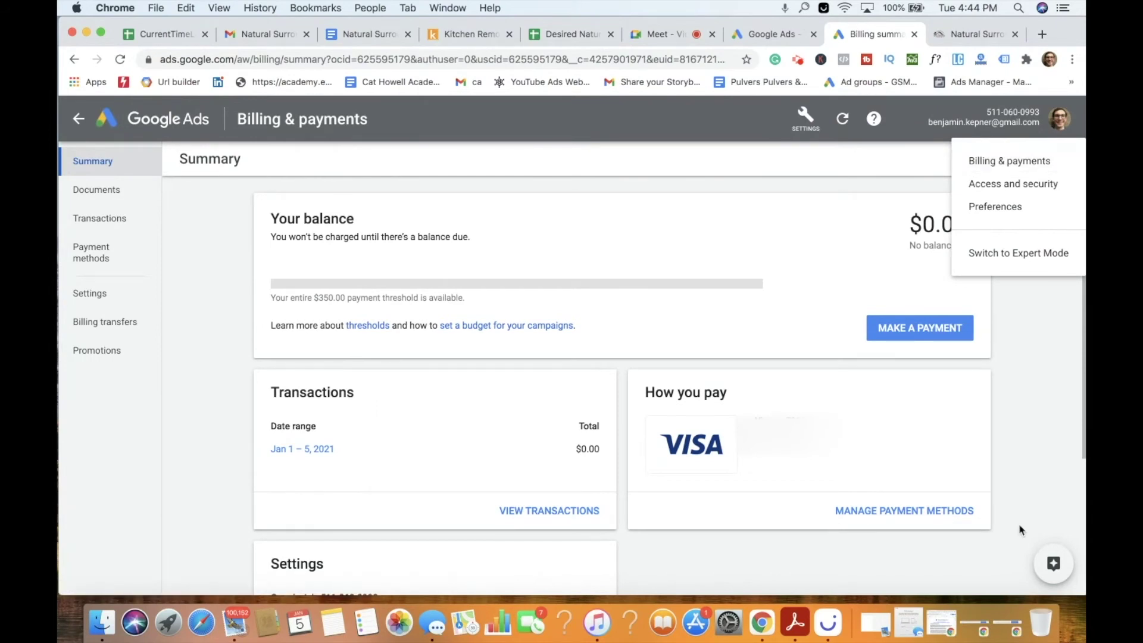
left_click(844, 171)
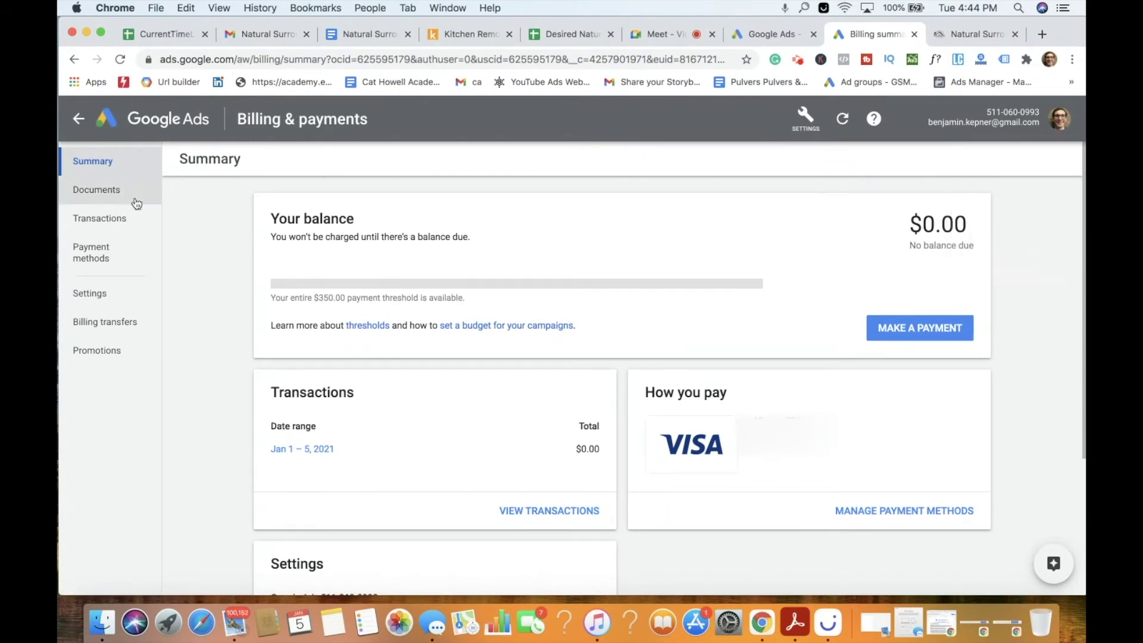
left_click(78, 119)
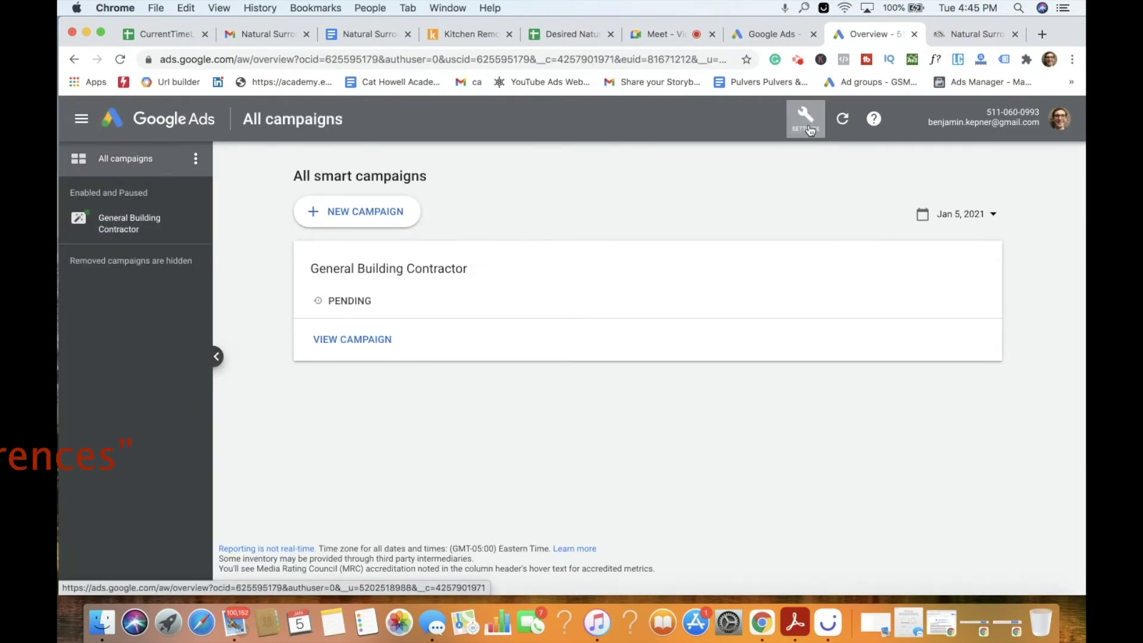
In Preferences, complete the account name as 'Natural Surroundings Remodeling' and save it.
left_click(805, 118)
left_click(994, 207)
scroll(738, 291, "down", 5)
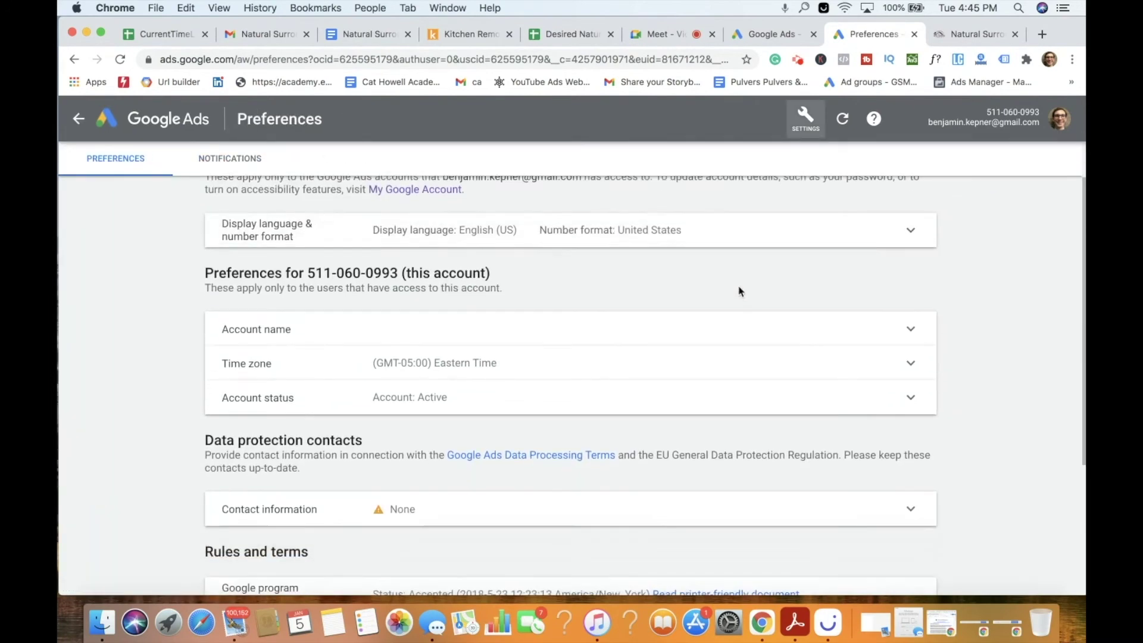
left_click(606, 235)
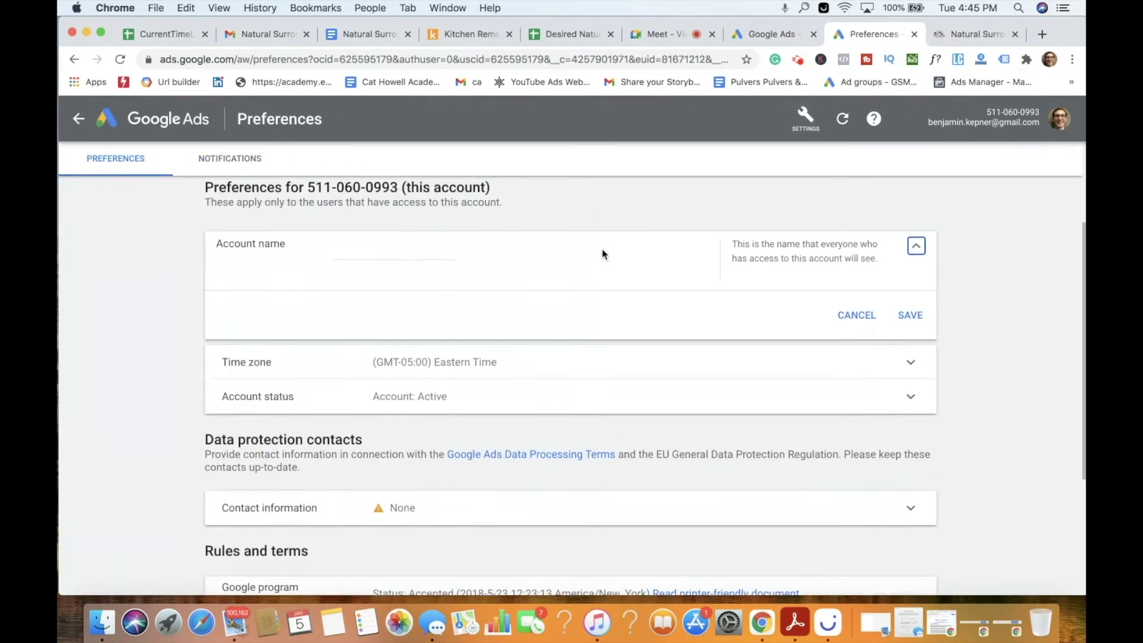
left_click(404, 263)
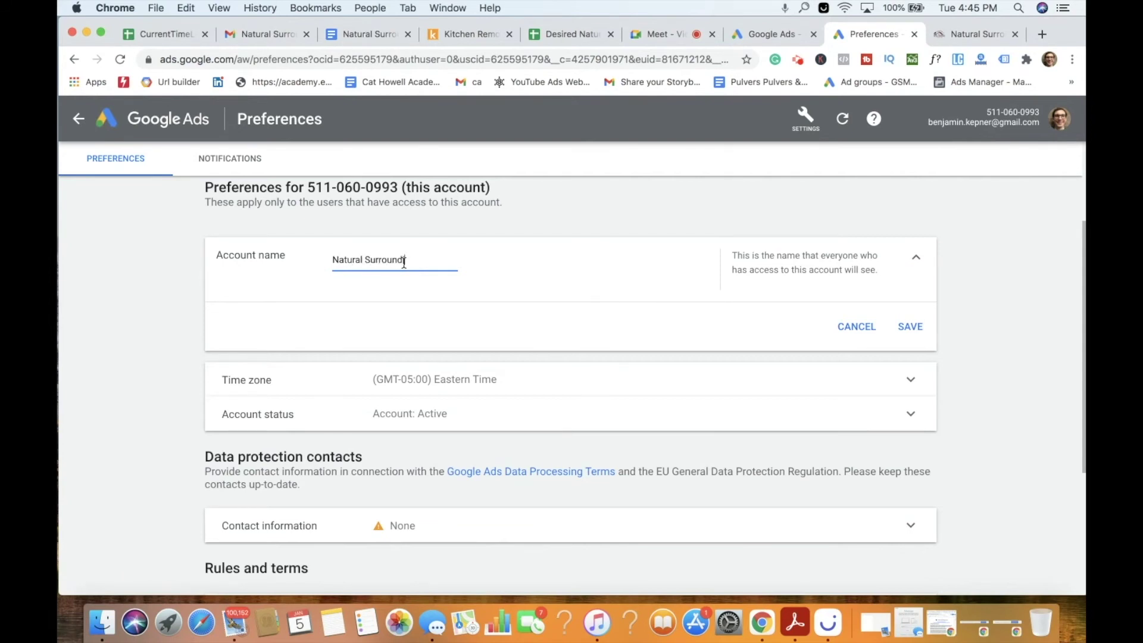
type("Remodeling")
left_click(911, 326)
scroll(686, 249, "down", 3)
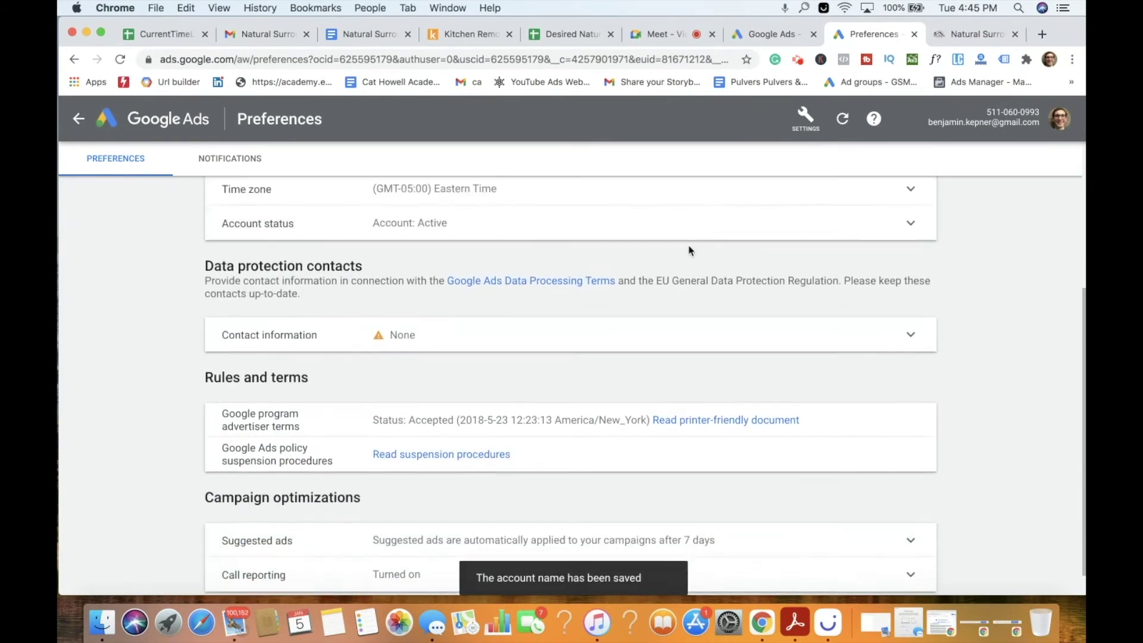
Save the data protection contacts with the officer left as 'Same as primary contact'.
left_click(532, 316)
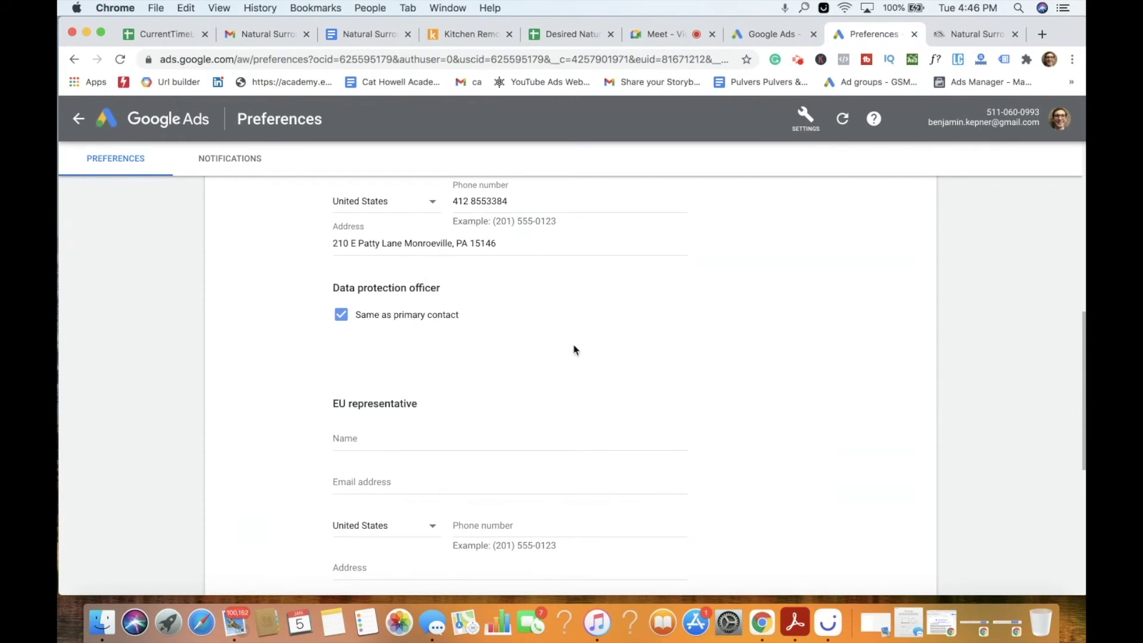
scroll(575, 350, "down", 2)
scroll(553, 336, "down", 8)
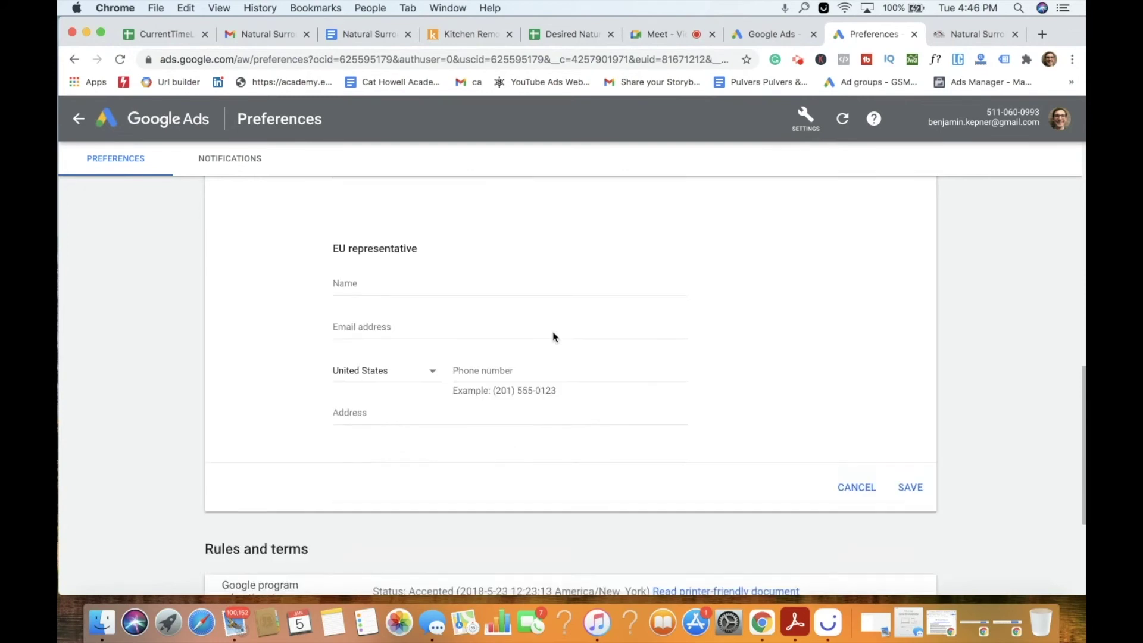
left_click(913, 333)
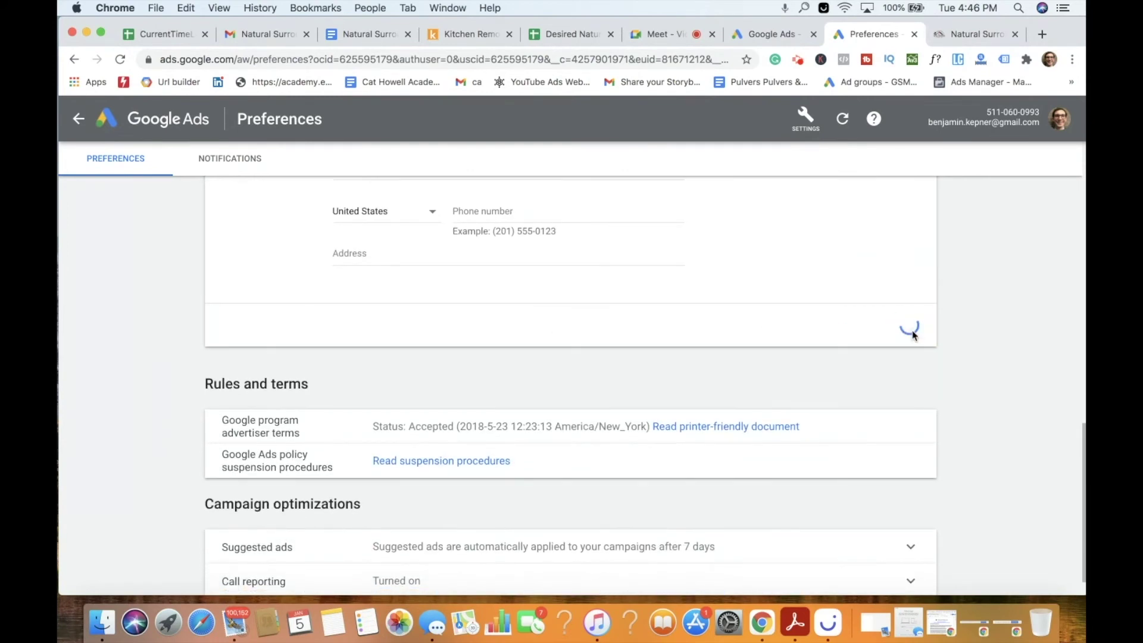
scroll(631, 384, "down", 2)
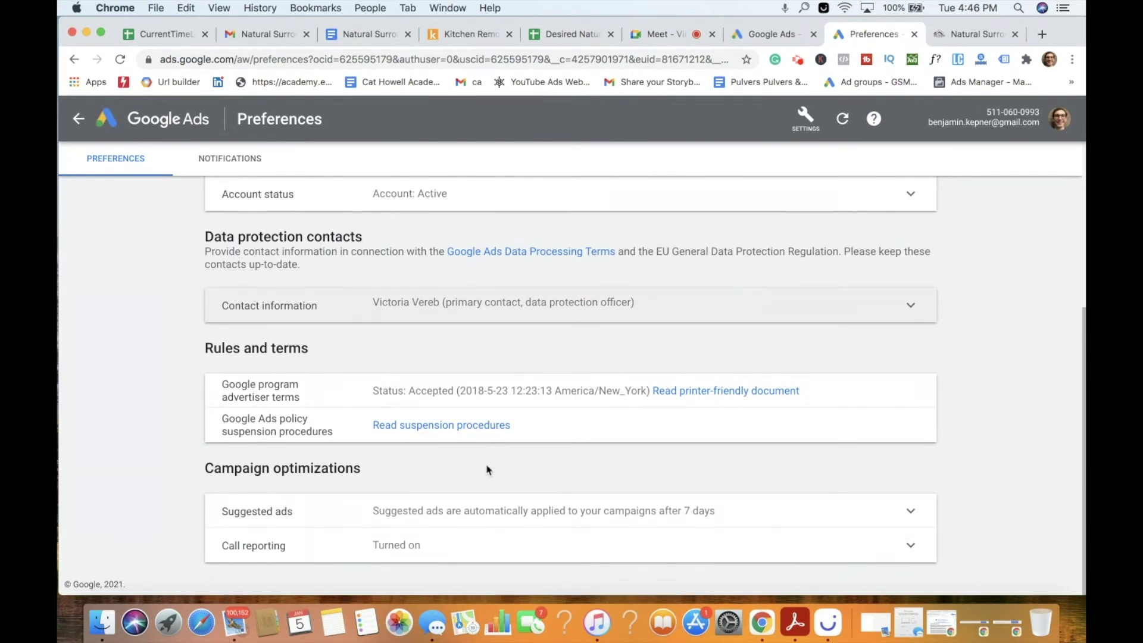
scroll(522, 370, "up", 5)
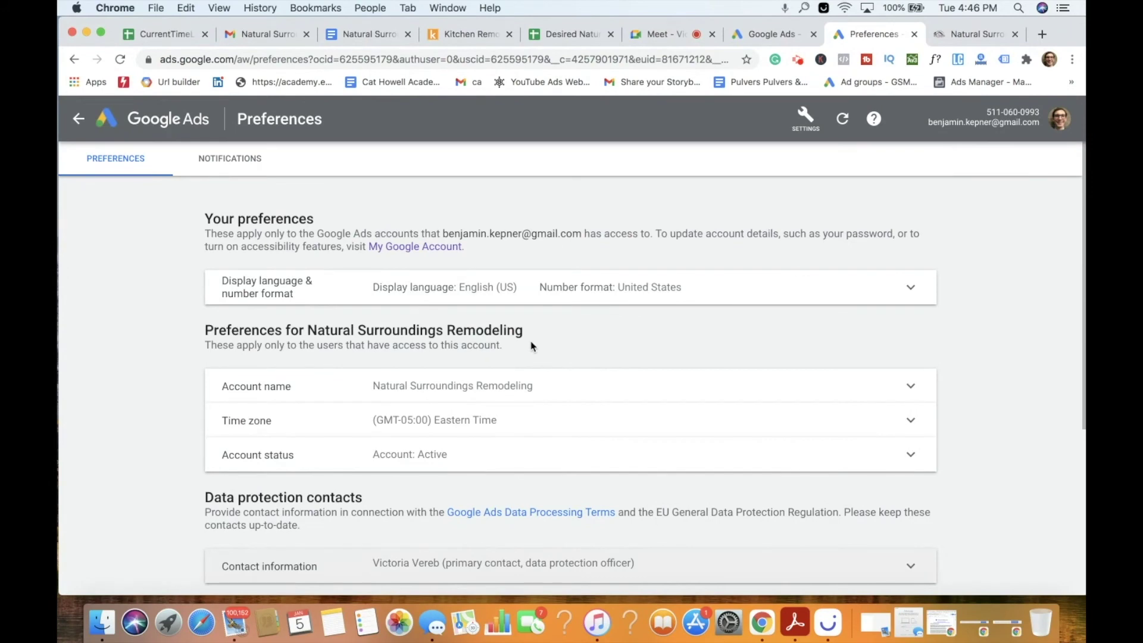
Pause the General Building Contractor campaign from its Pending status menu.
left_click(79, 119)
left_click(83, 223)
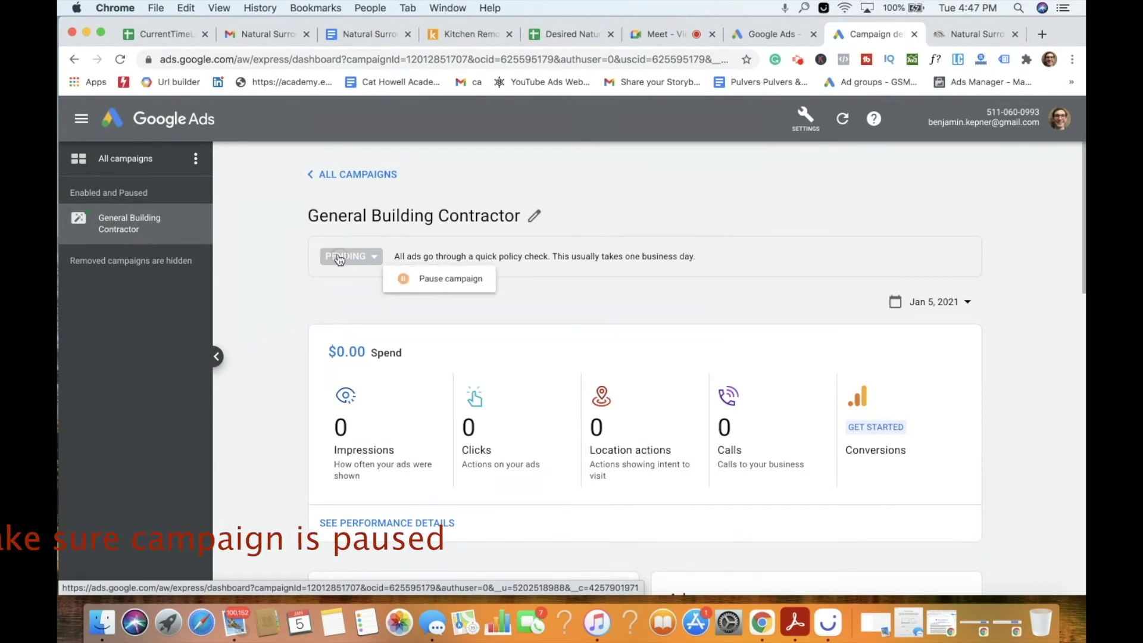
left_click(349, 256)
left_click(452, 284)
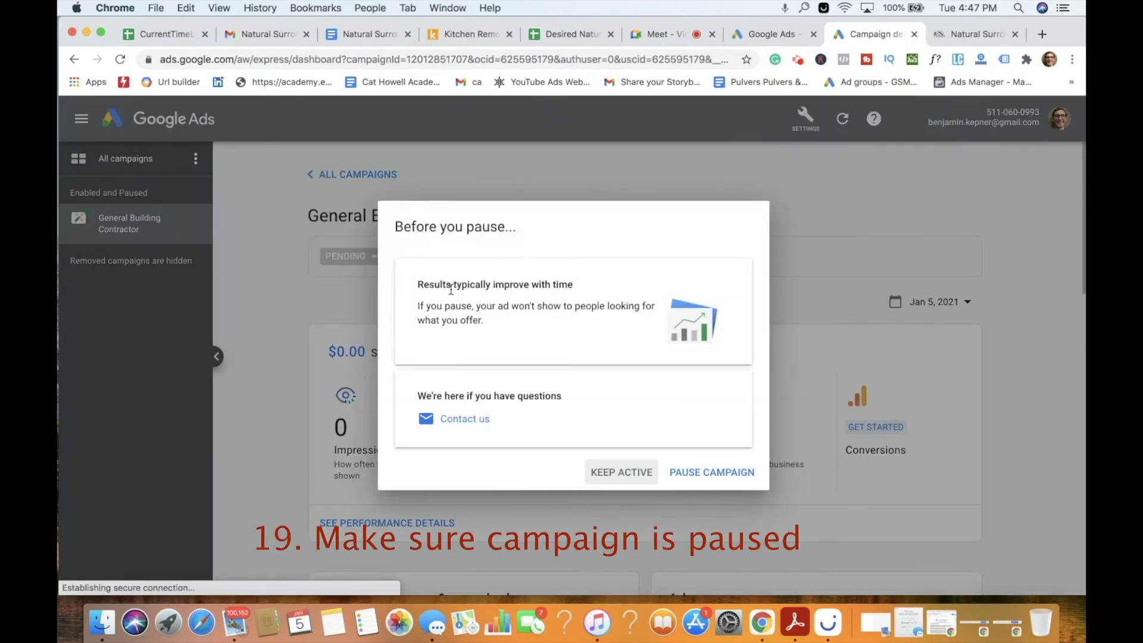
left_click(668, 474)
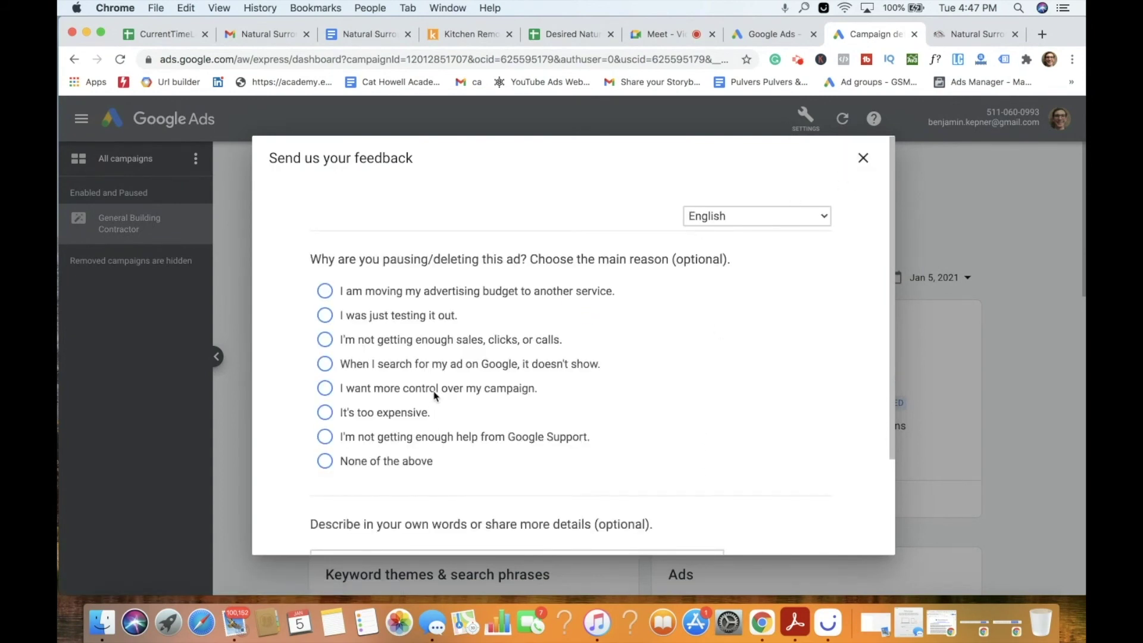
Answer the pause survey with 'None of the above' and 'No', submit it, and close the thank-you.
left_click(371, 466)
scroll(480, 408, "down", 5)
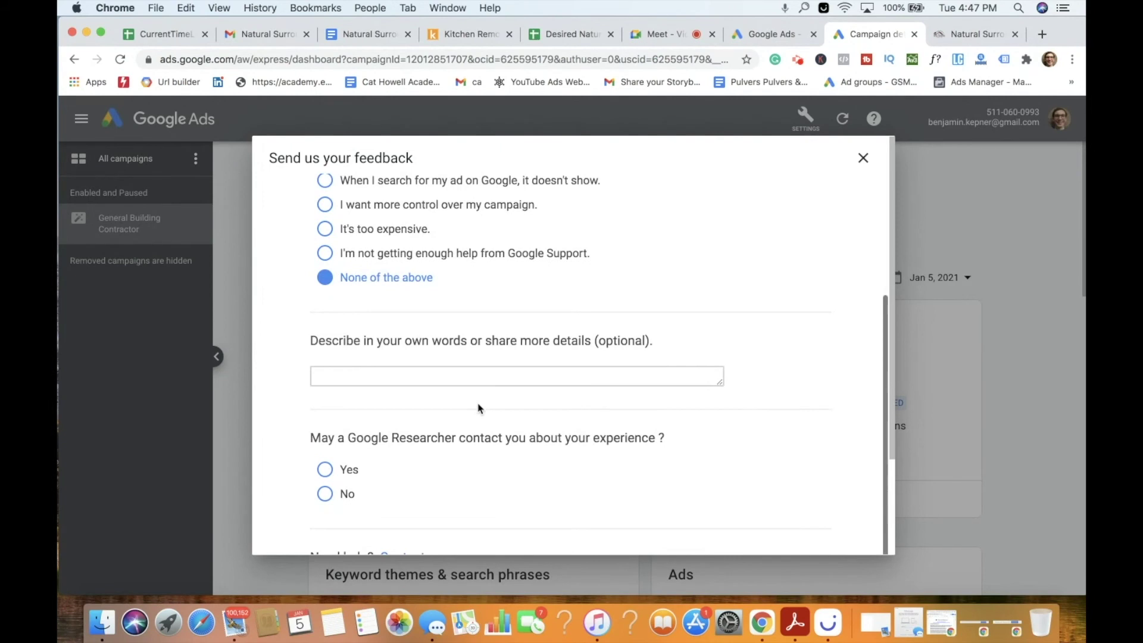
left_click(324, 411)
left_click(395, 291)
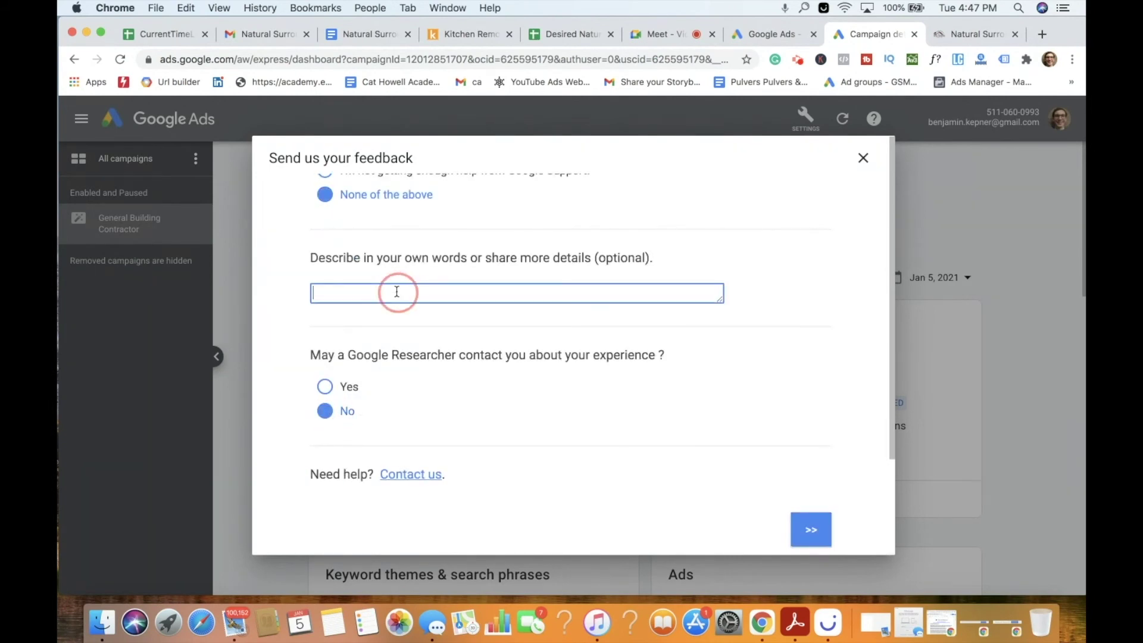
left_click(812, 528)
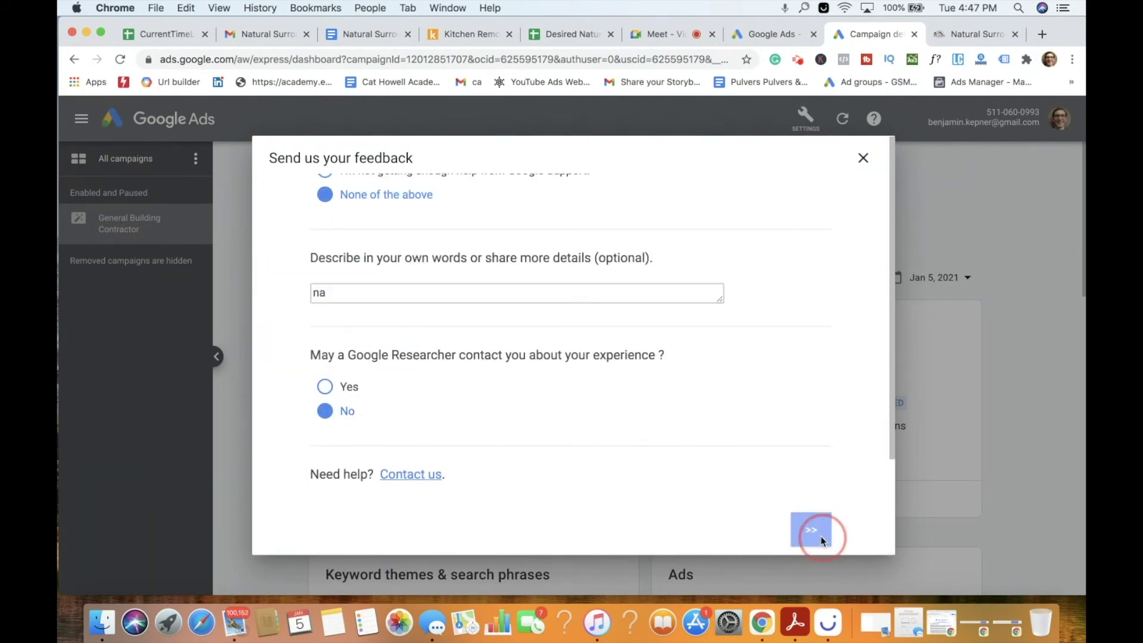
left_click(863, 158)
scroll(878, 224, "down", 4)
scroll(879, 227, "down", 8)
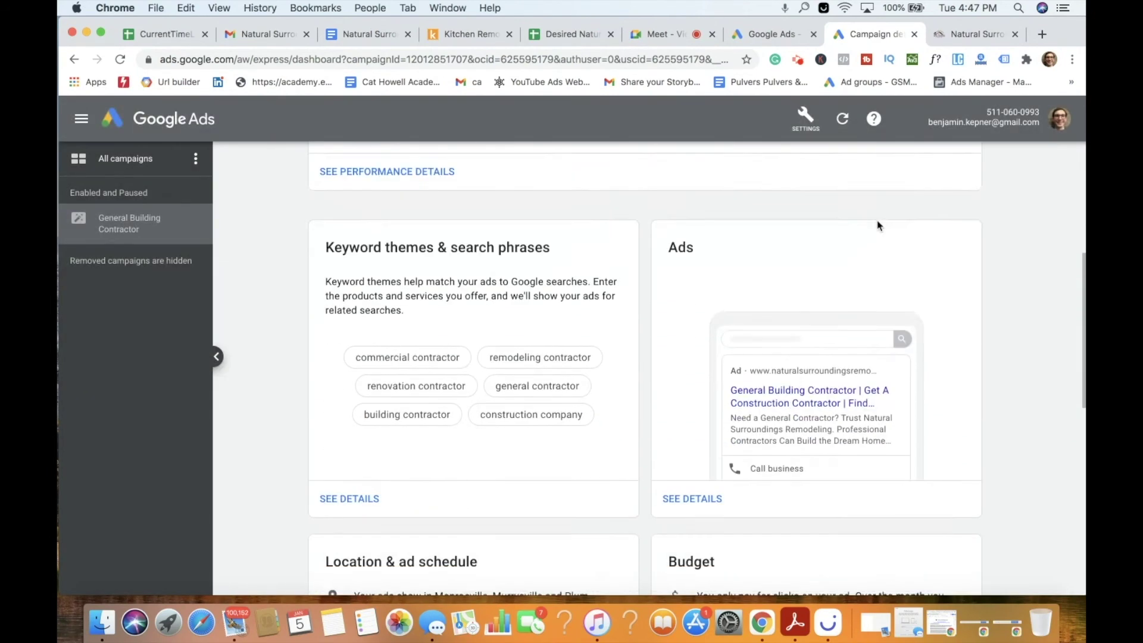
Switch the account to Expert mode, confirm the switch, and collapse the campaign list panel.
scroll(877, 226, "down", 4)
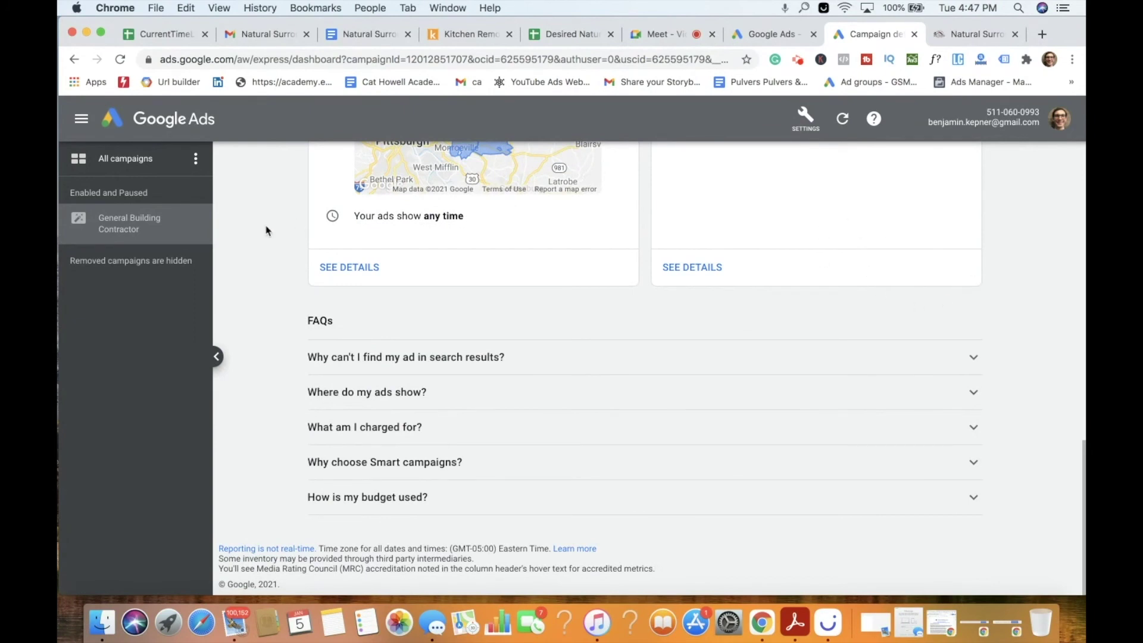
left_click(194, 161)
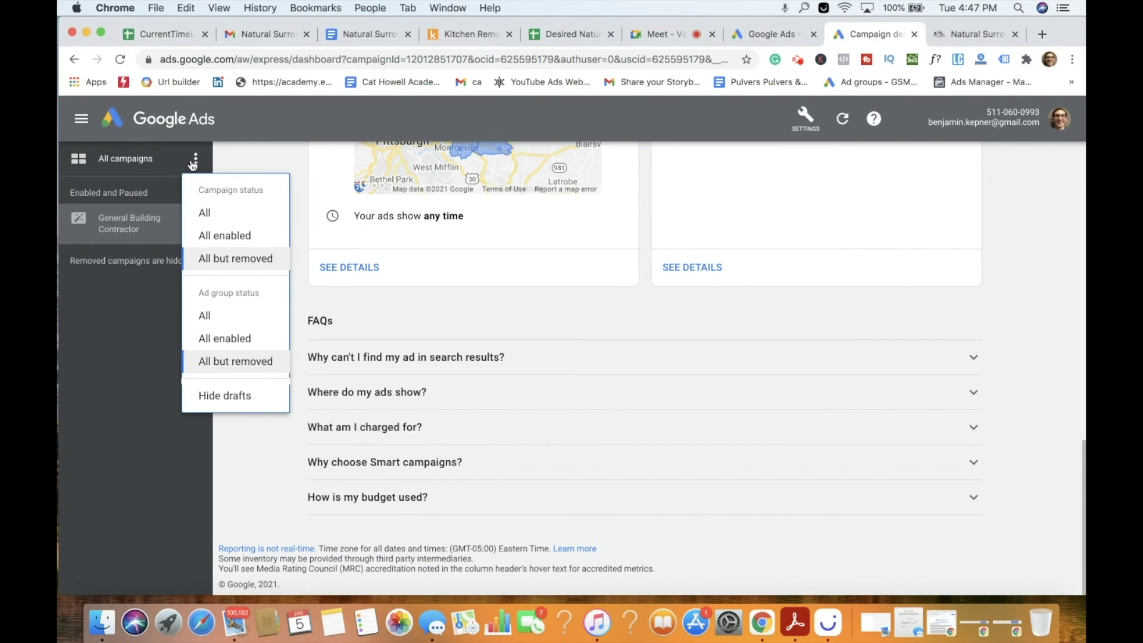
scroll(795, 229, "up", 7)
left_click(806, 123)
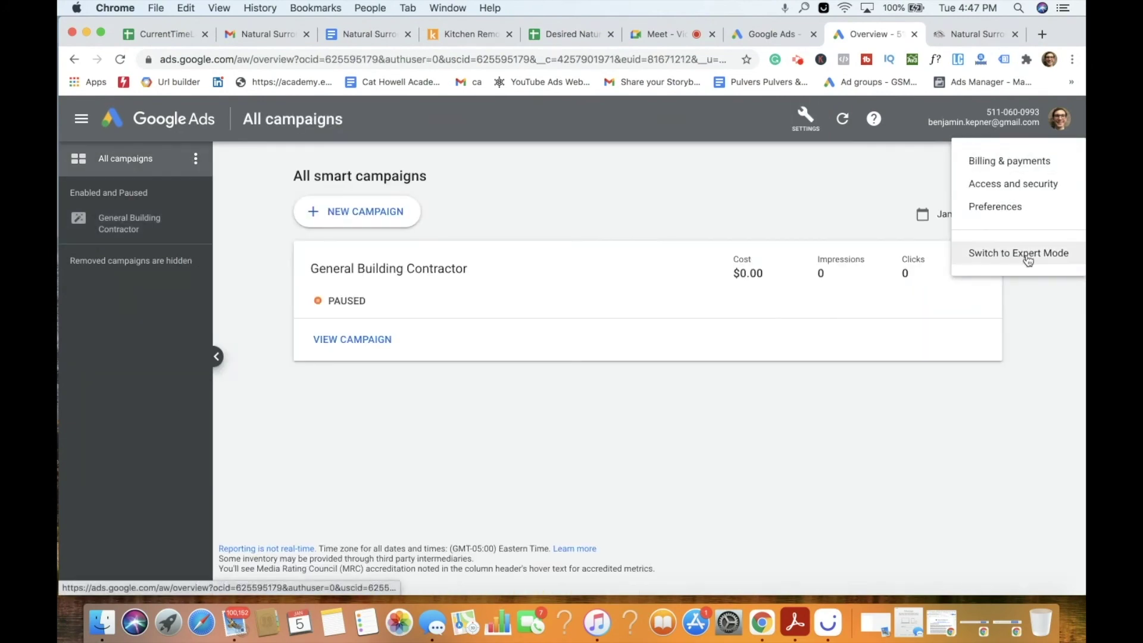
left_click(1020, 253)
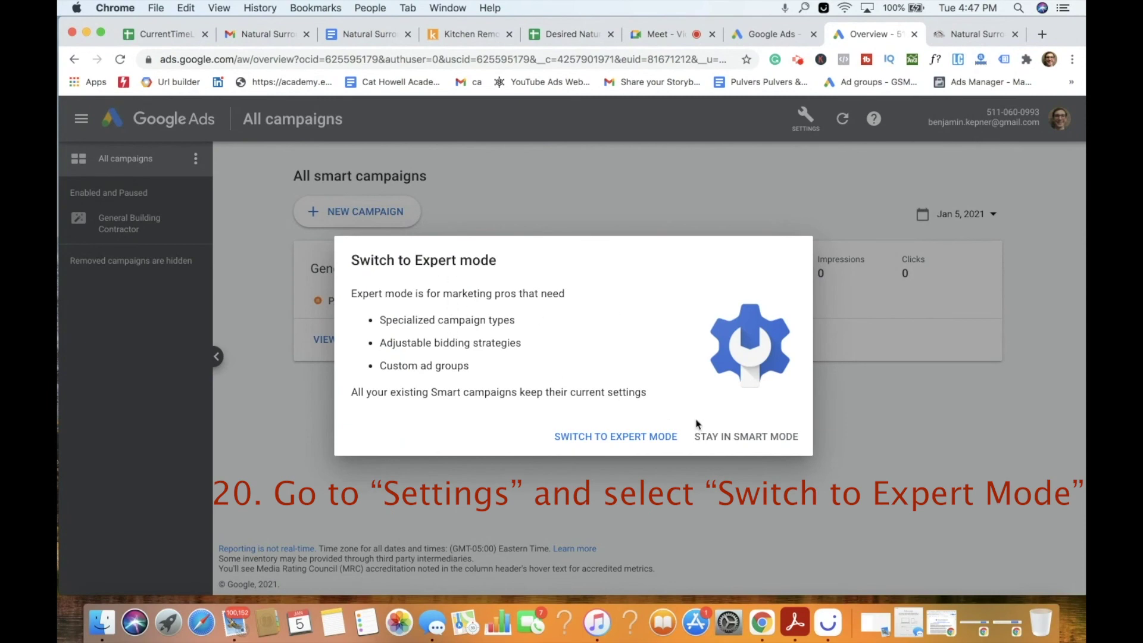
left_click(669, 435)
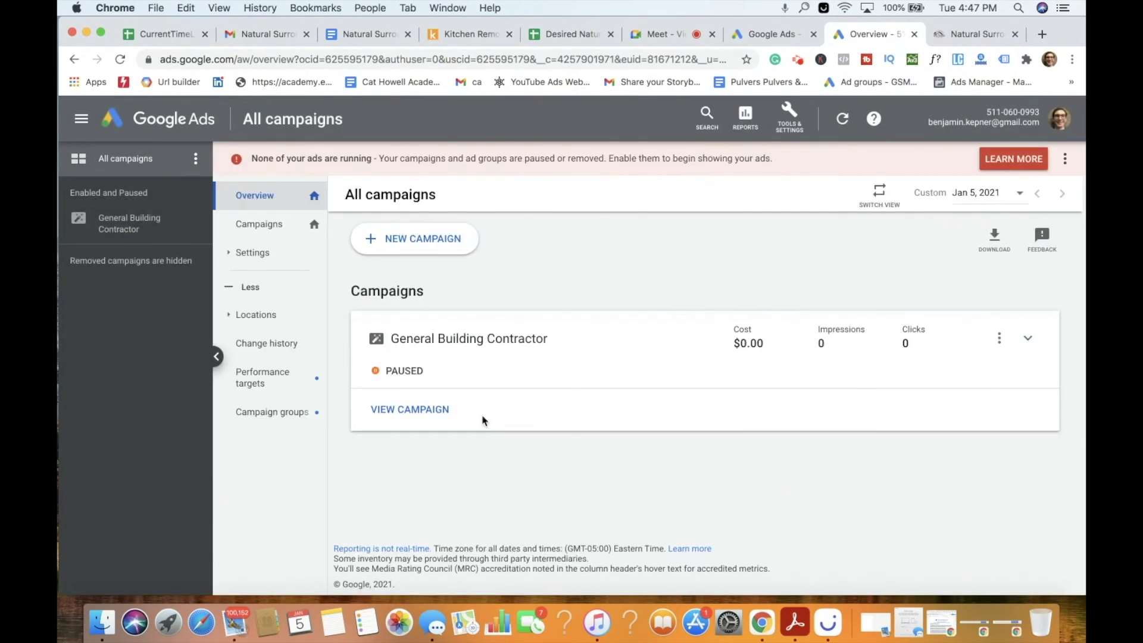
left_click(218, 356)
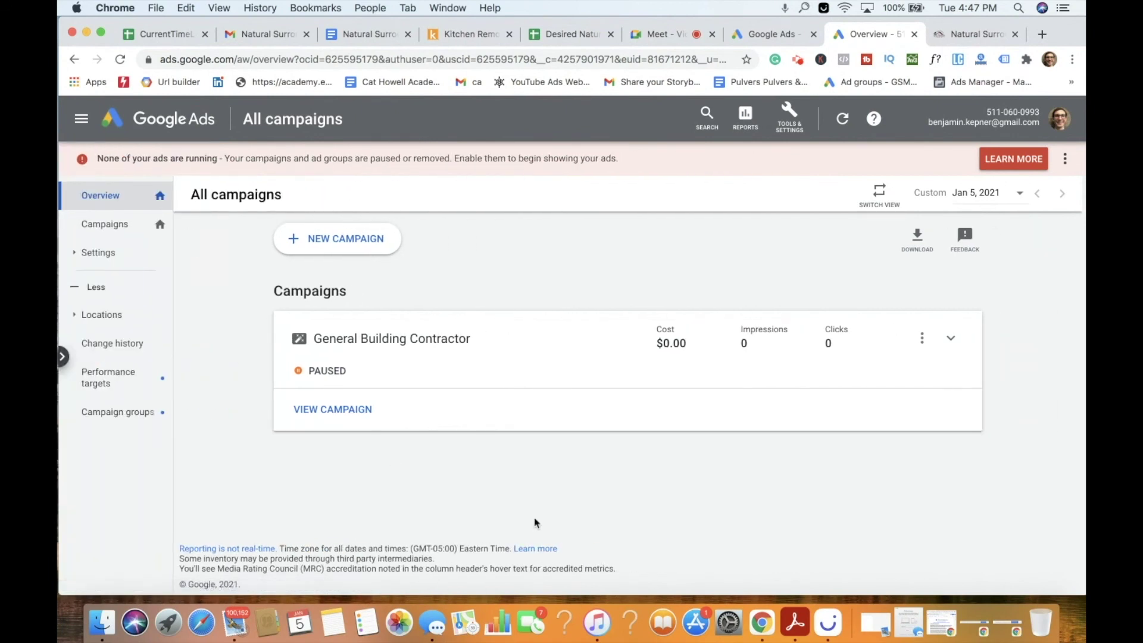